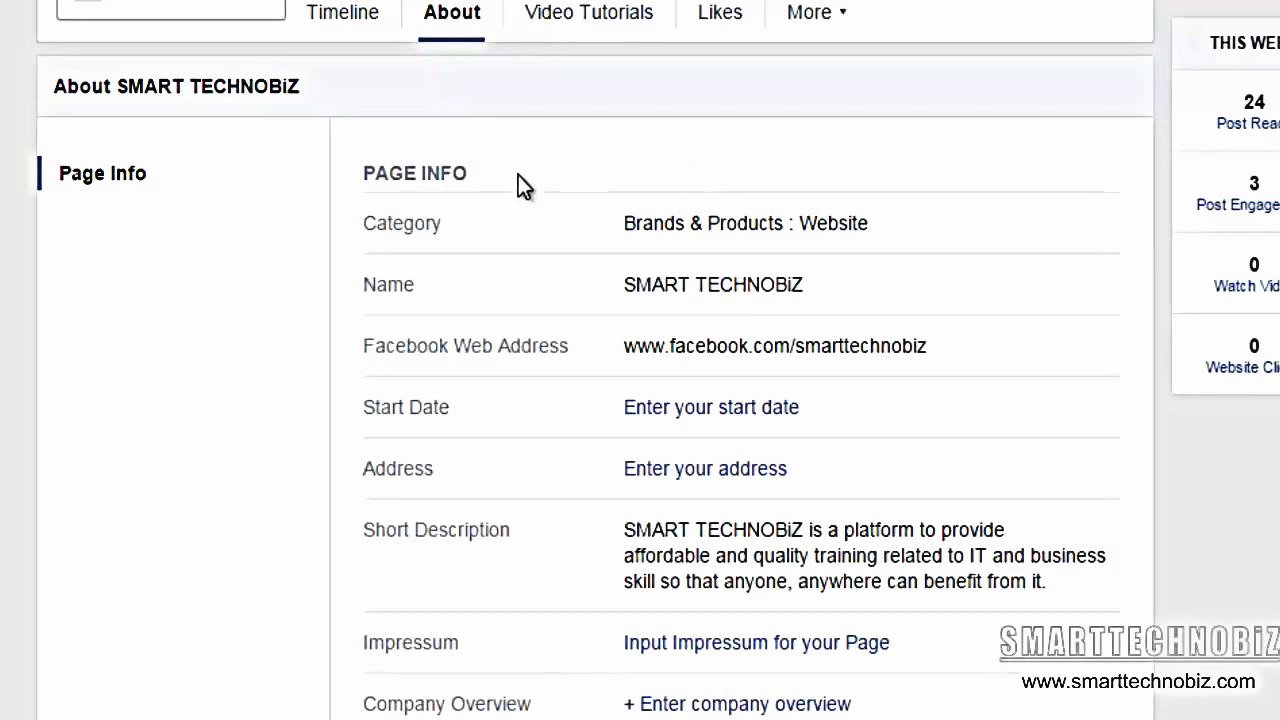
Step: Open the page's category for editing, look through the available category options and check the name entry
left_click(1106, 223)
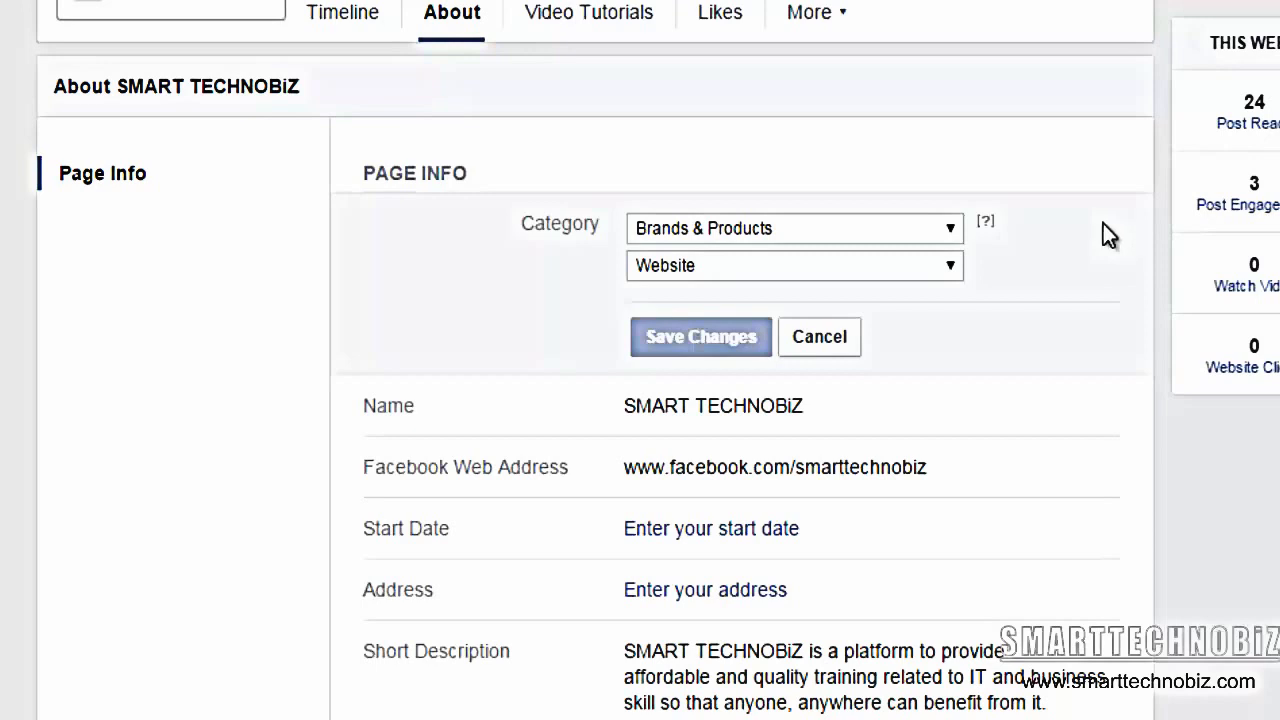
left_click(924, 230)
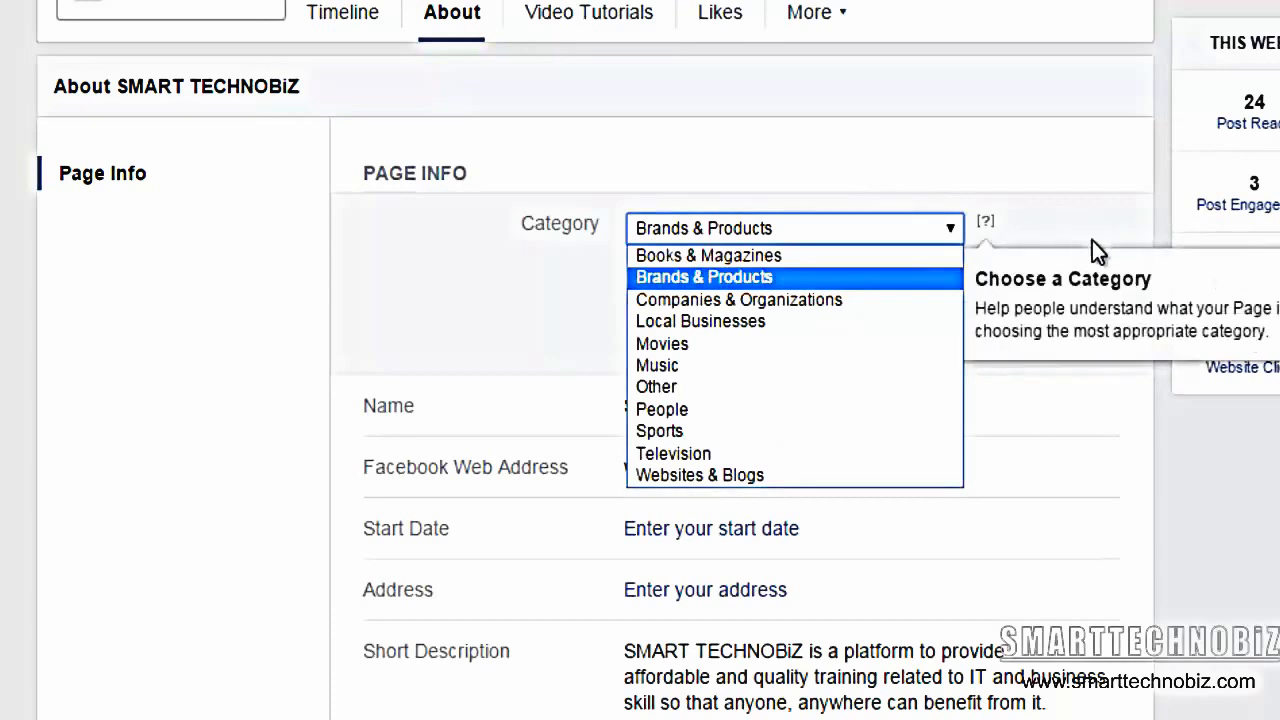
left_click(1069, 199)
left_click(924, 284)
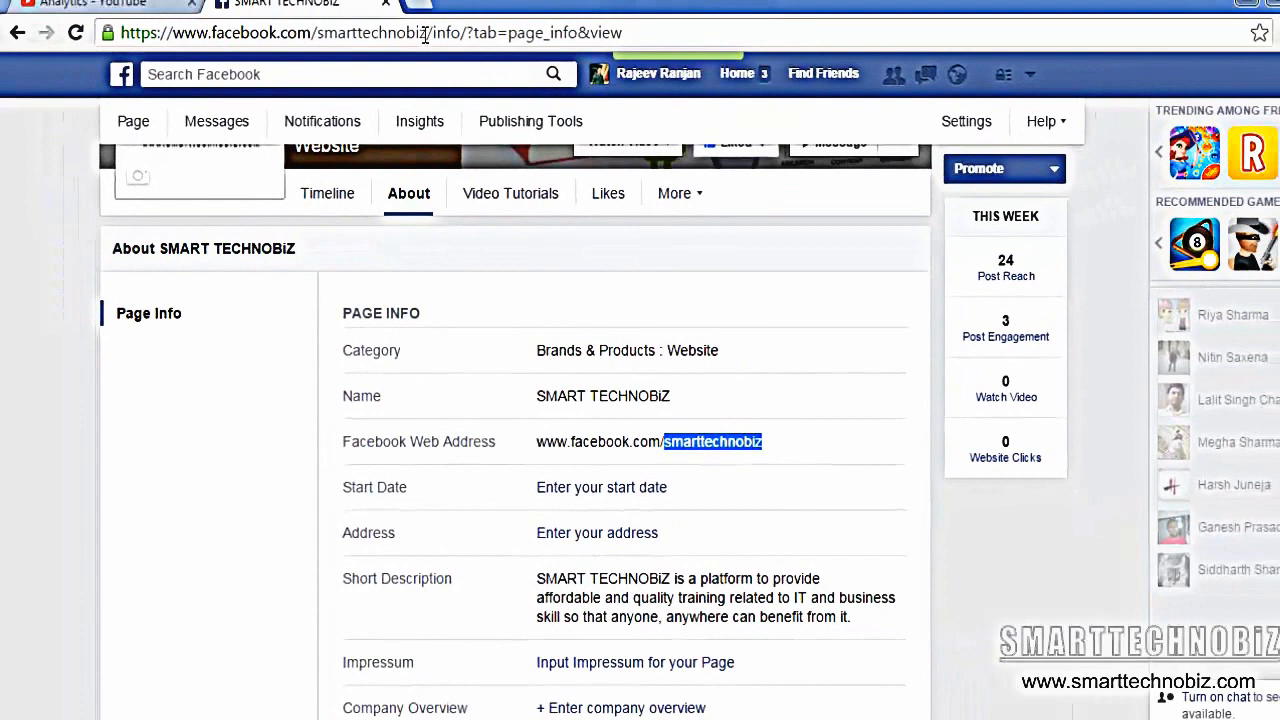
Step: Highlight the page's URL in the browser address and open the Facebook web address and short description for editing
left_click_drag(425, 35, 155, 40)
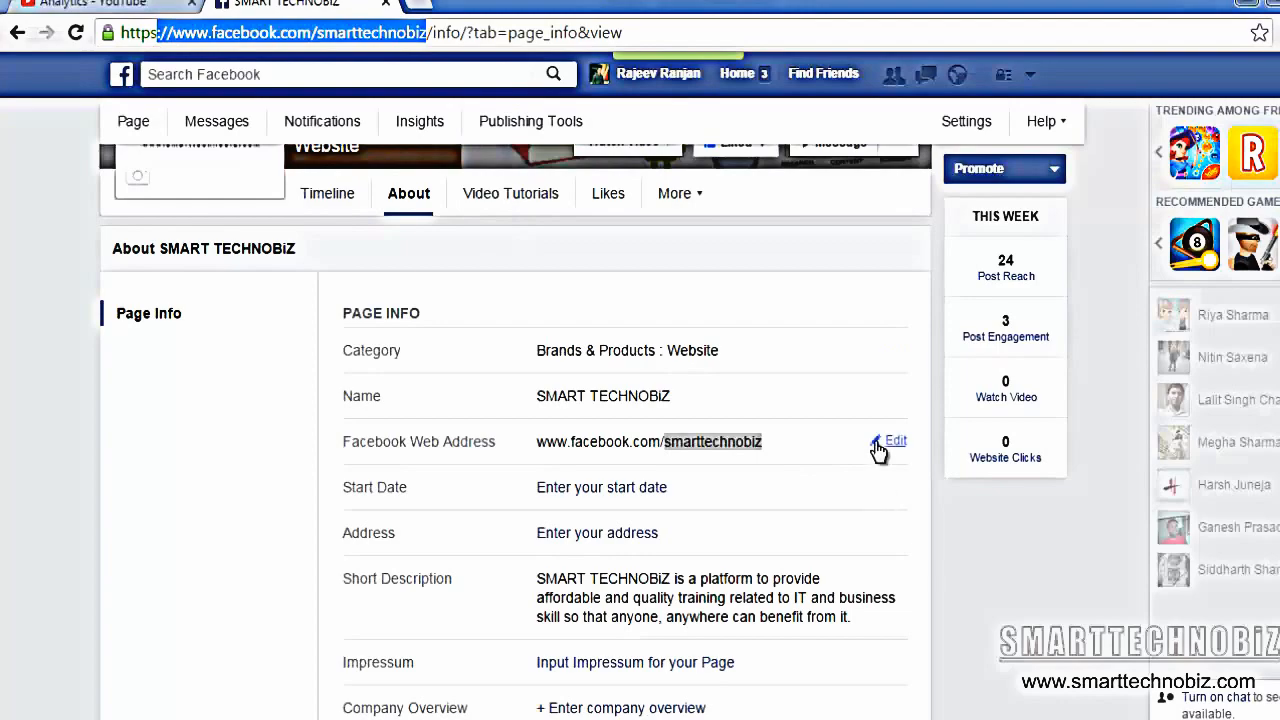
left_click(885, 450)
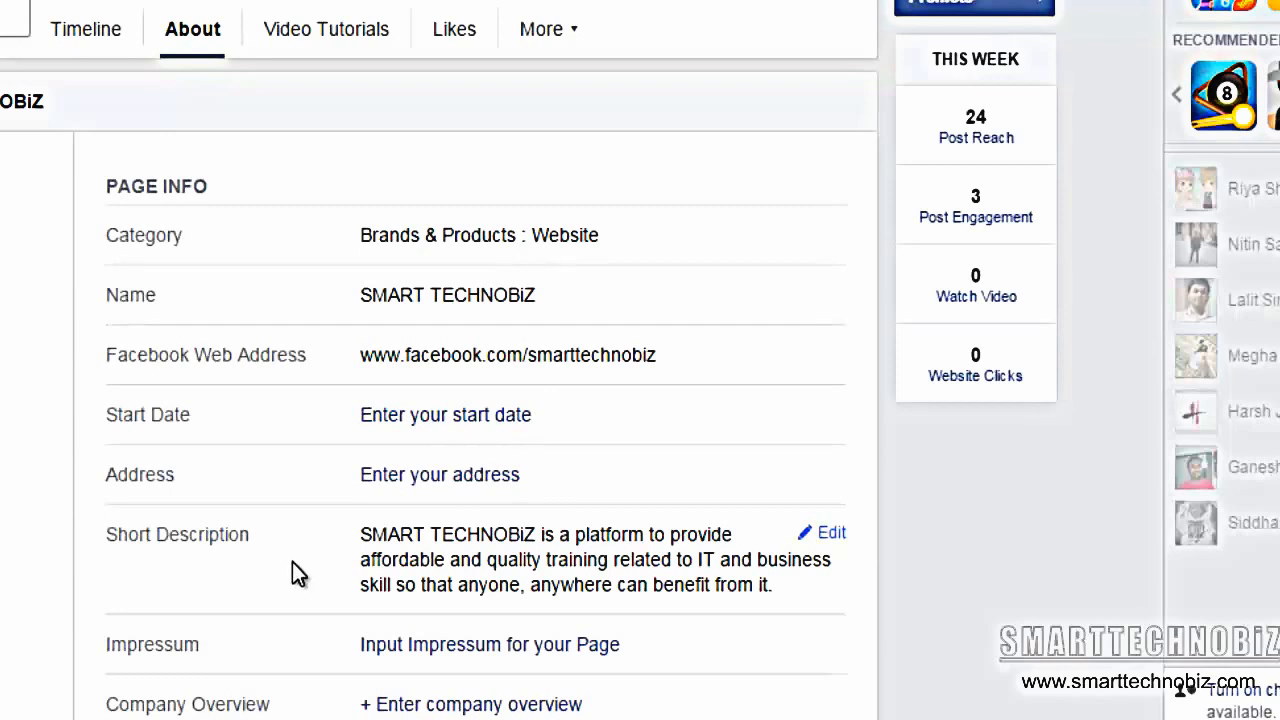
left_click(828, 532)
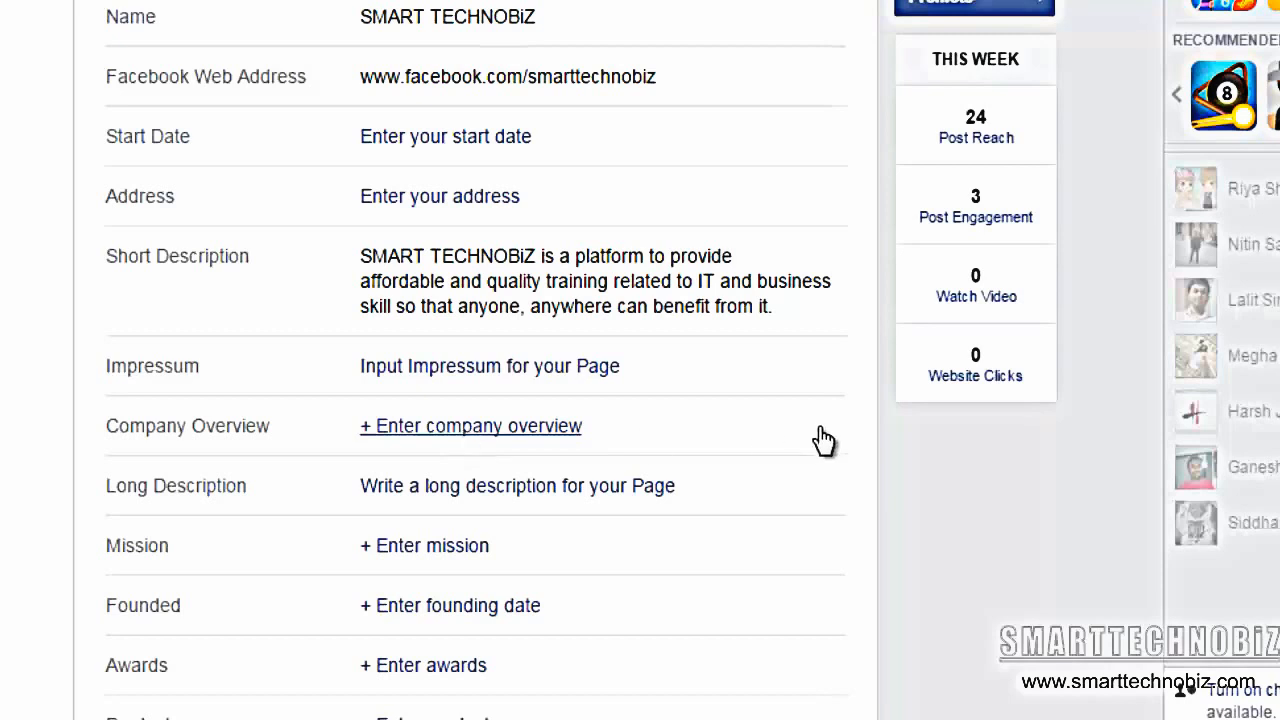
Step: Save the company overview as "SMARTTECHNOBiZ is an e-learning platform which aims to provide education related to earning ready courses."
left_click(505, 426)
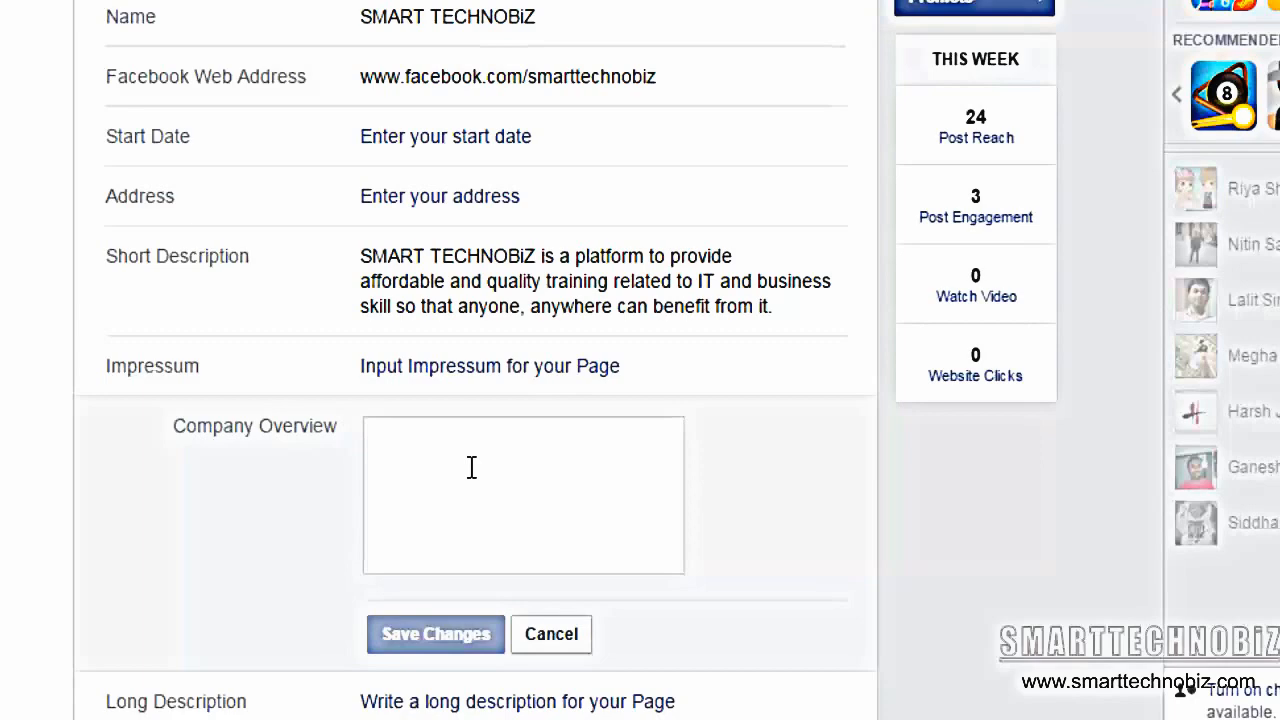
key("alt+Tab")
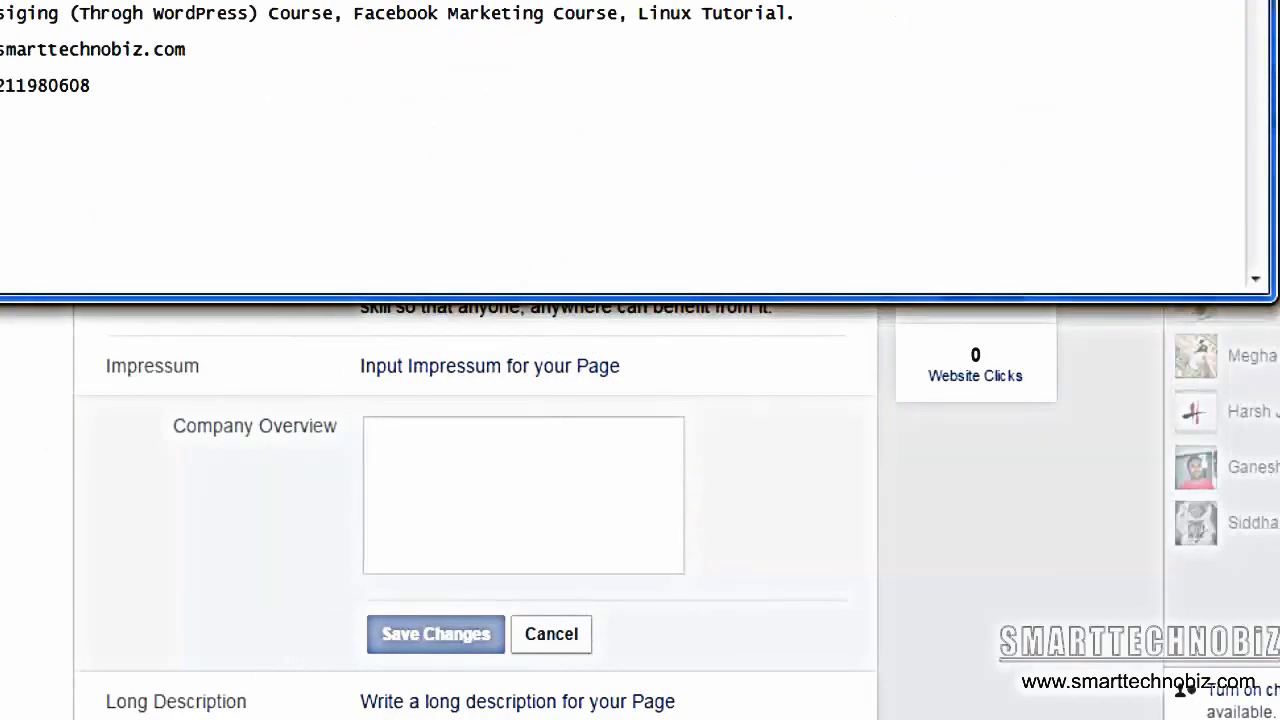
left_click_drag(2, 12, 200, 1)
left_click(529, 500)
type("SMARTTECHNOBiZ is an e-learning platform which aims to provide education related to earning ready courses.")
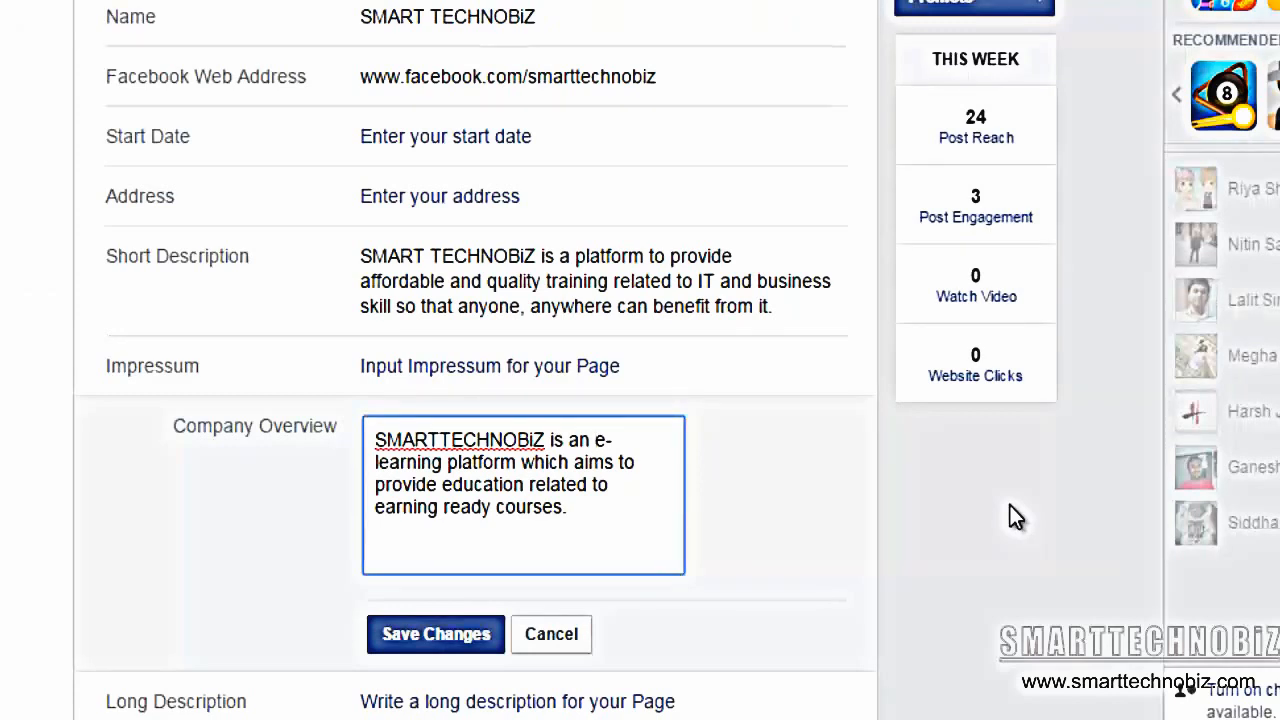
left_click(452, 645)
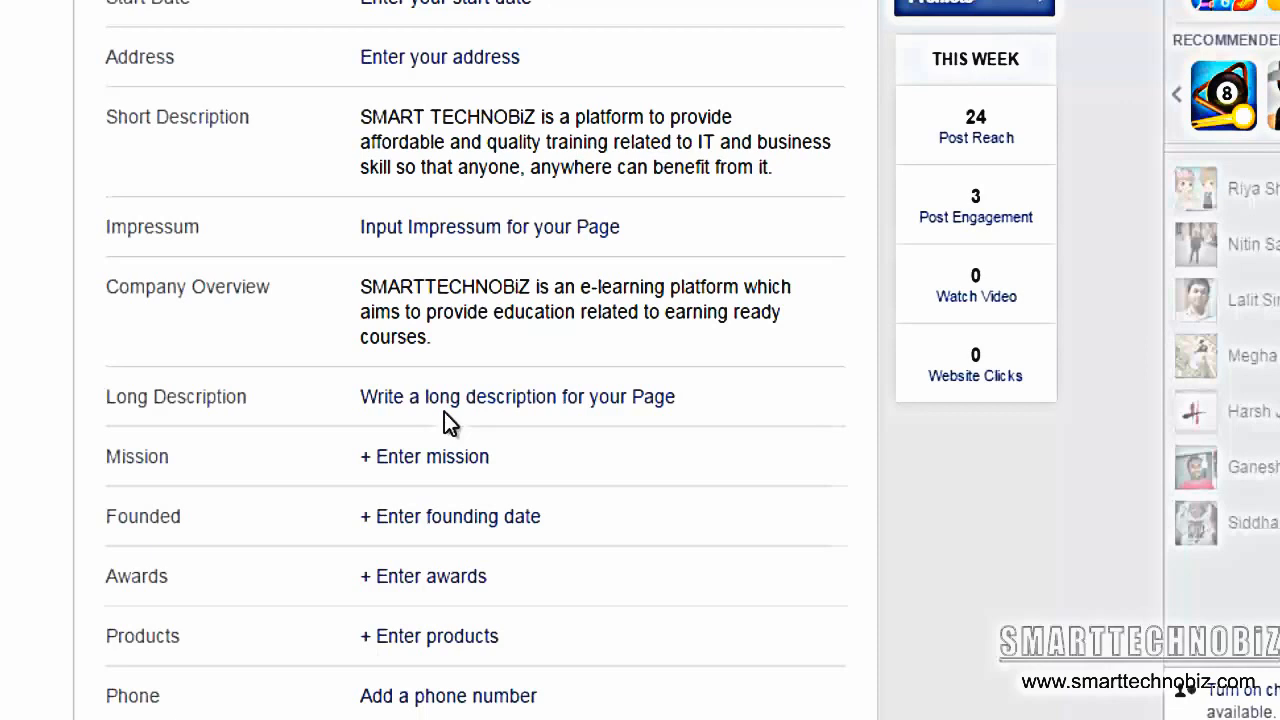
Step: Paste the description of the skill courses from the text notes into the page's long description and save it
key("alt+Tab")
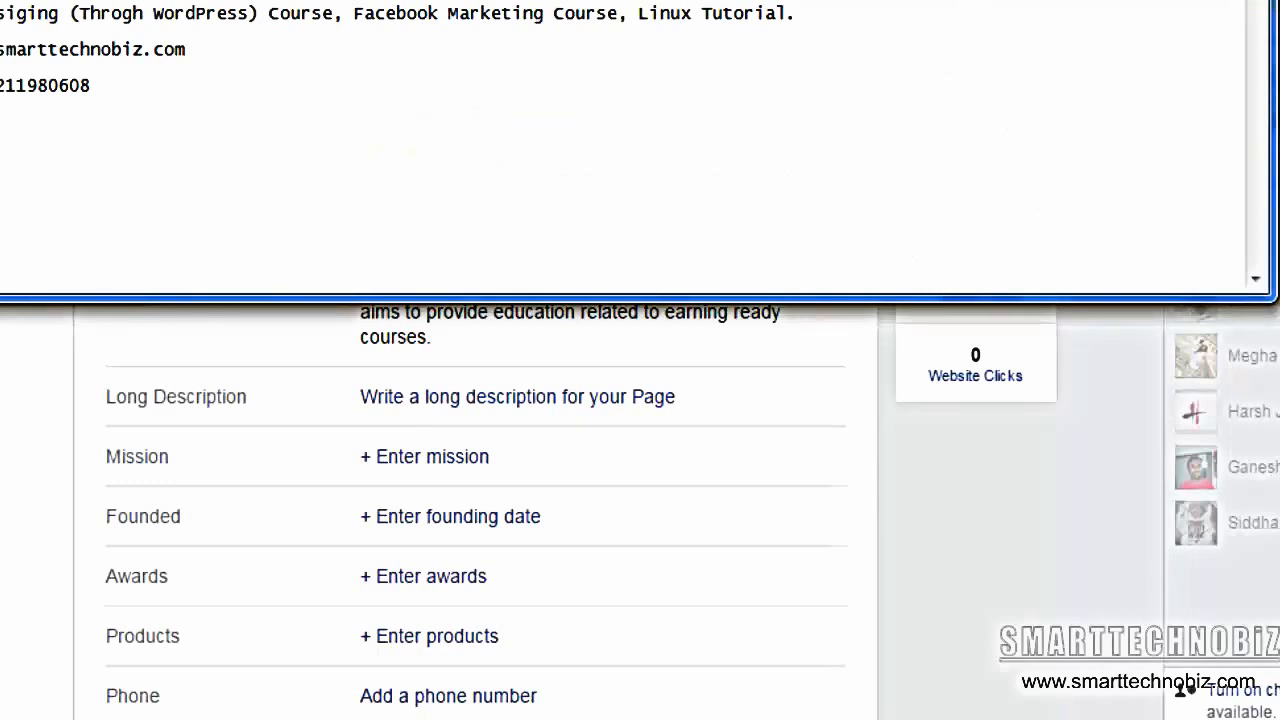
key("alt+Tab")
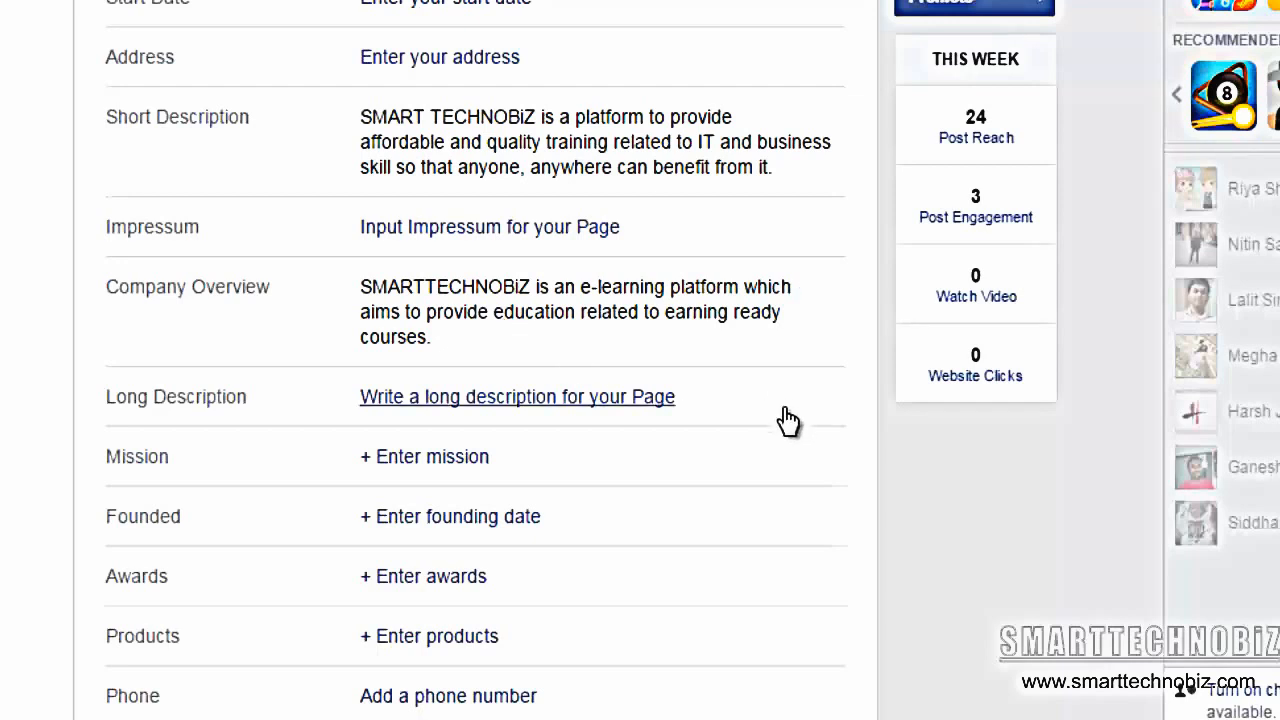
left_click(615, 405)
left_click(548, 443)
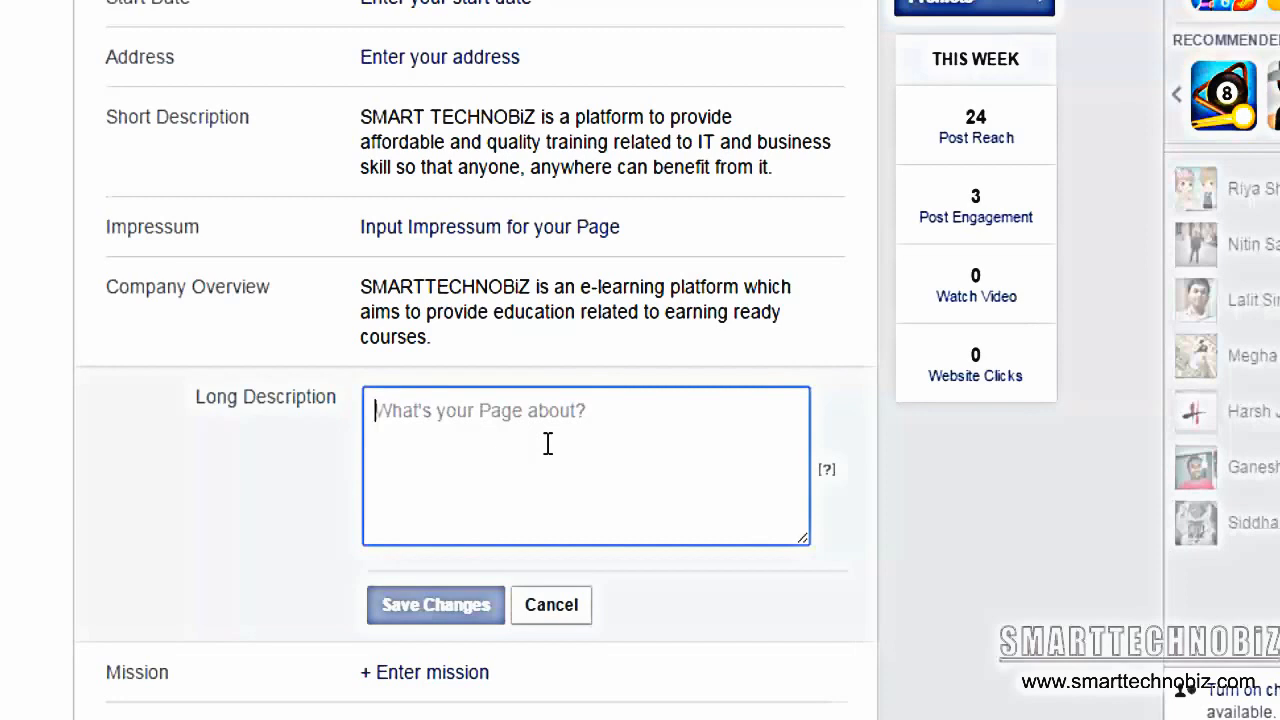
key("ctrl+v")
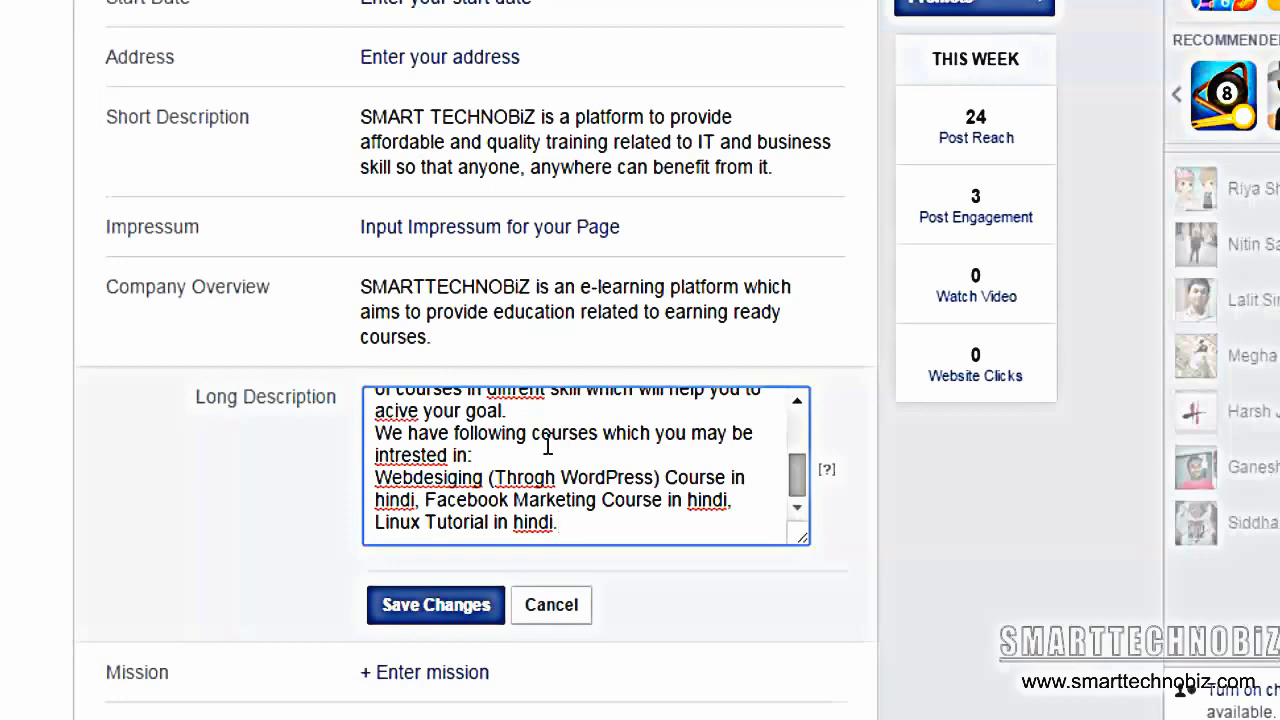
left_click(457, 617)
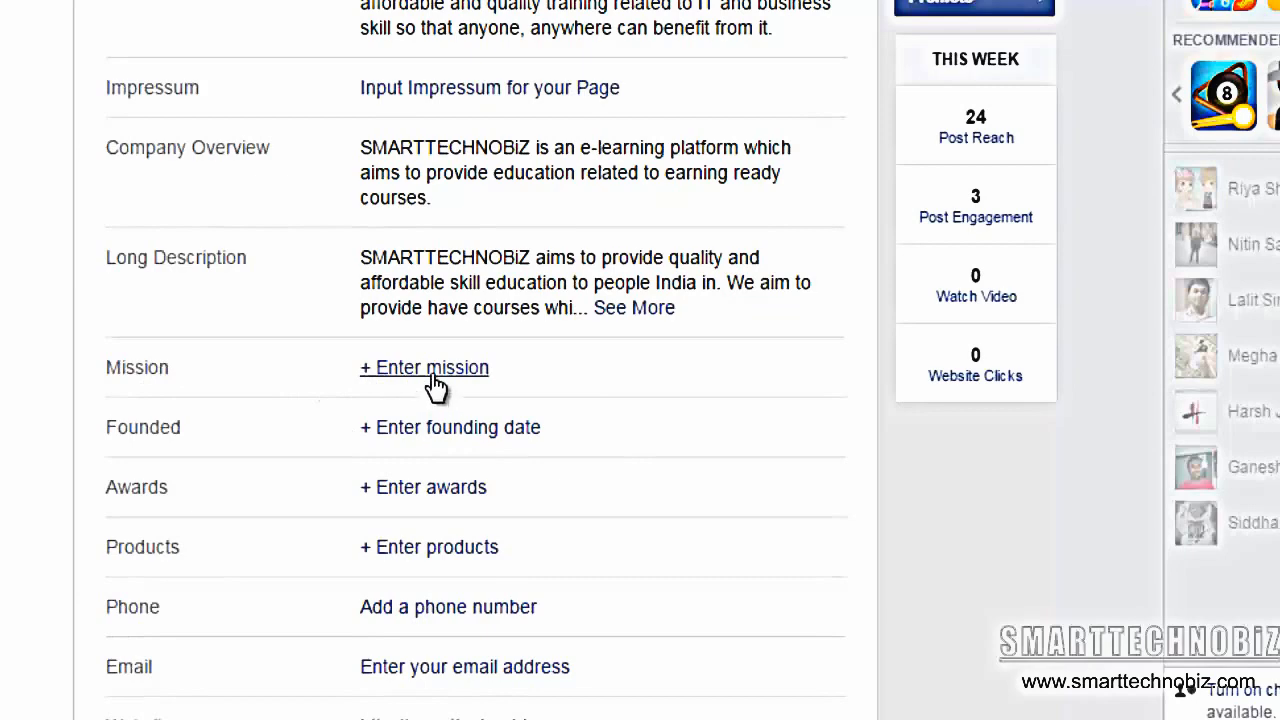
Step: Set the mission to "SMARTTECHNOBiZ is an e-learning platform which aims to provide education related to earning ready courses." from the text notes
mouse_move(380, 719)
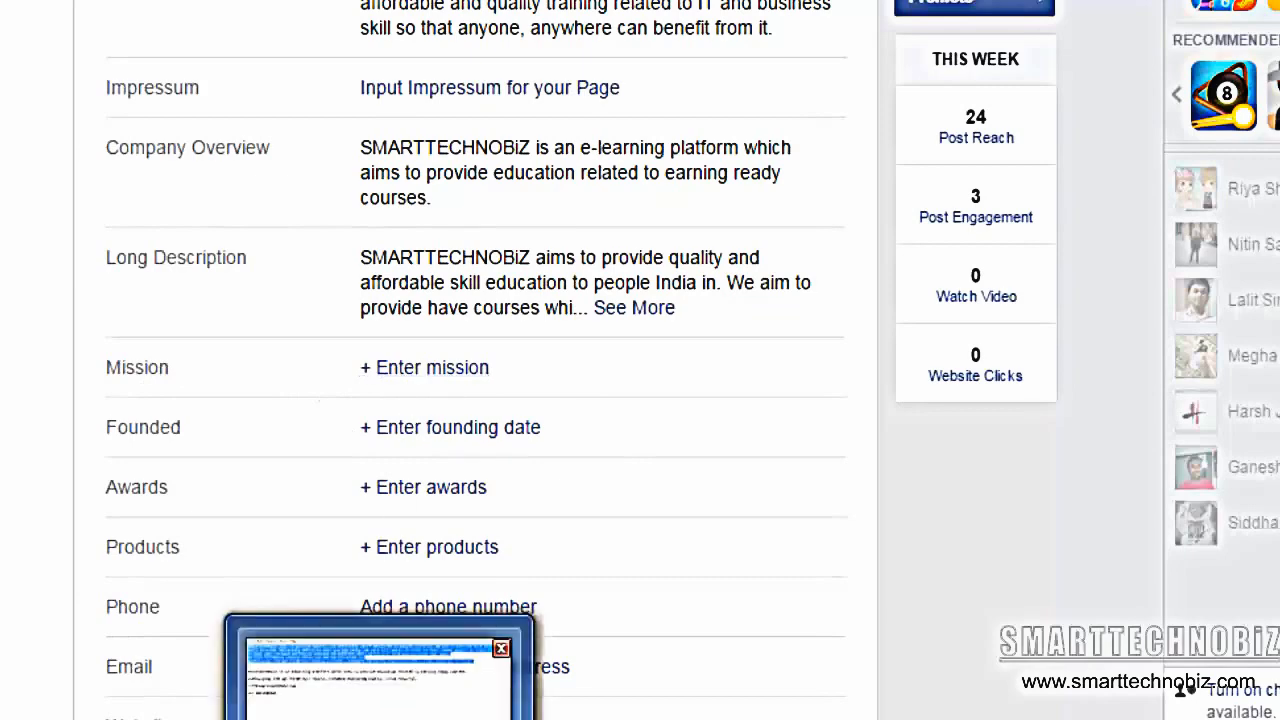
left_click(380, 680)
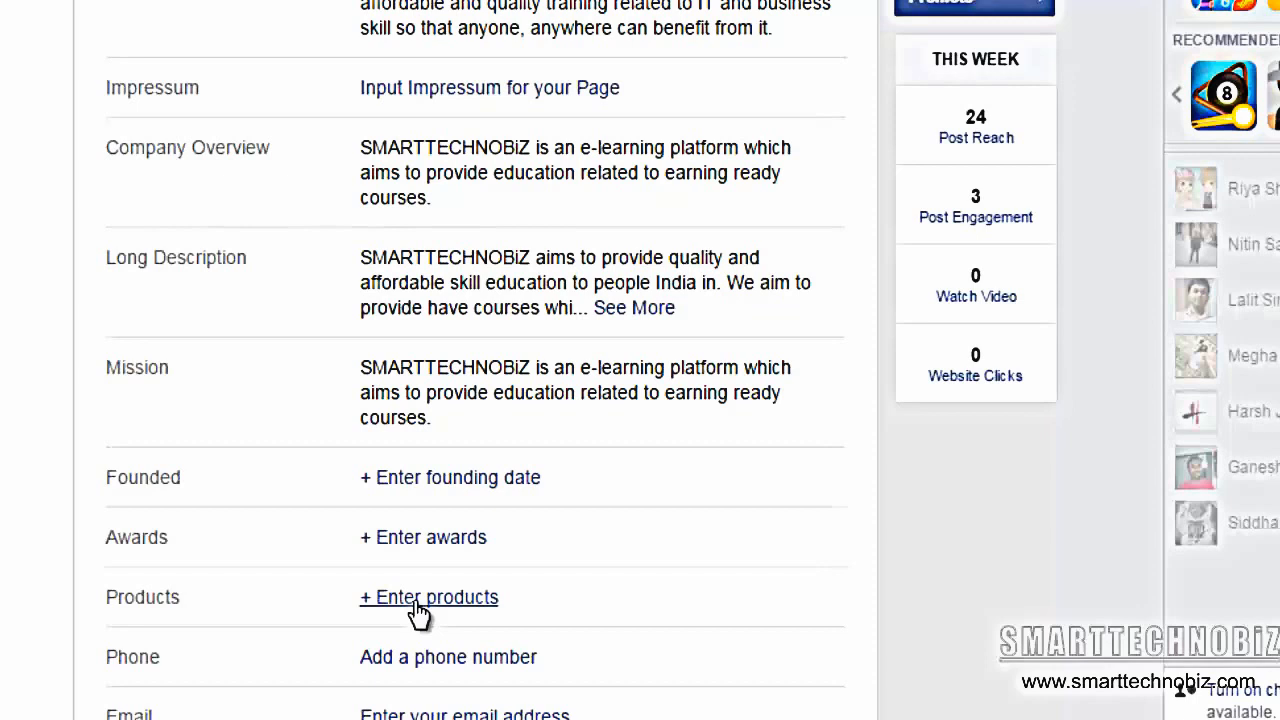
Step: Copy the line listing the web design, Facebook marketing and Linux courses from the text notes
key("alt+Tab")
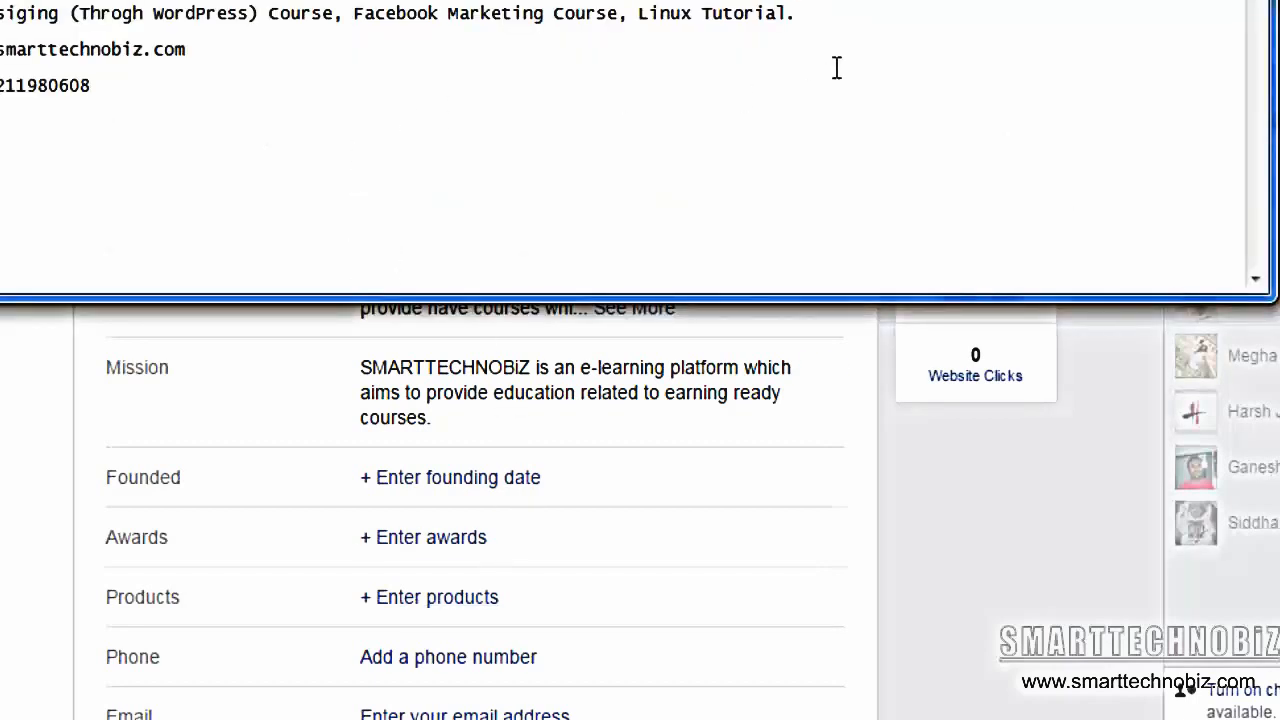
left_click(806, 10)
left_click_drag(806, 10, 2, 12)
left_click(181, 35)
left_click_drag(797, 12, 2, 12)
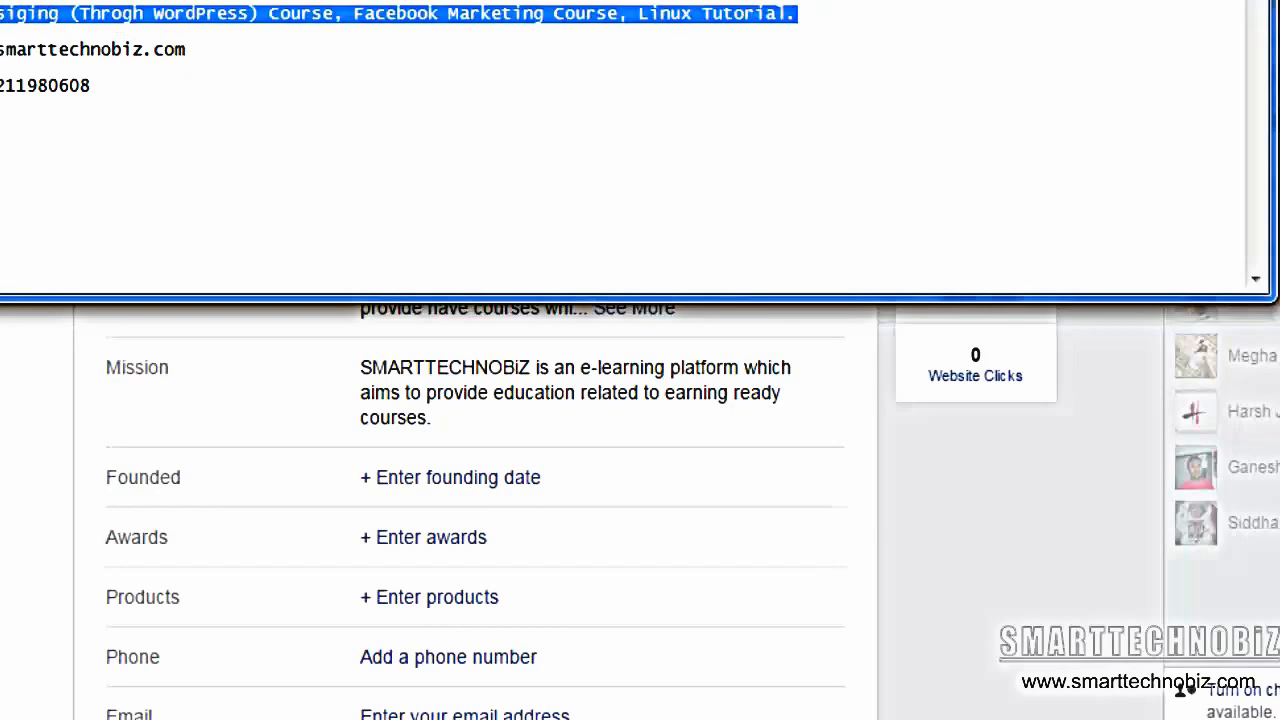
left_click(1120, 0)
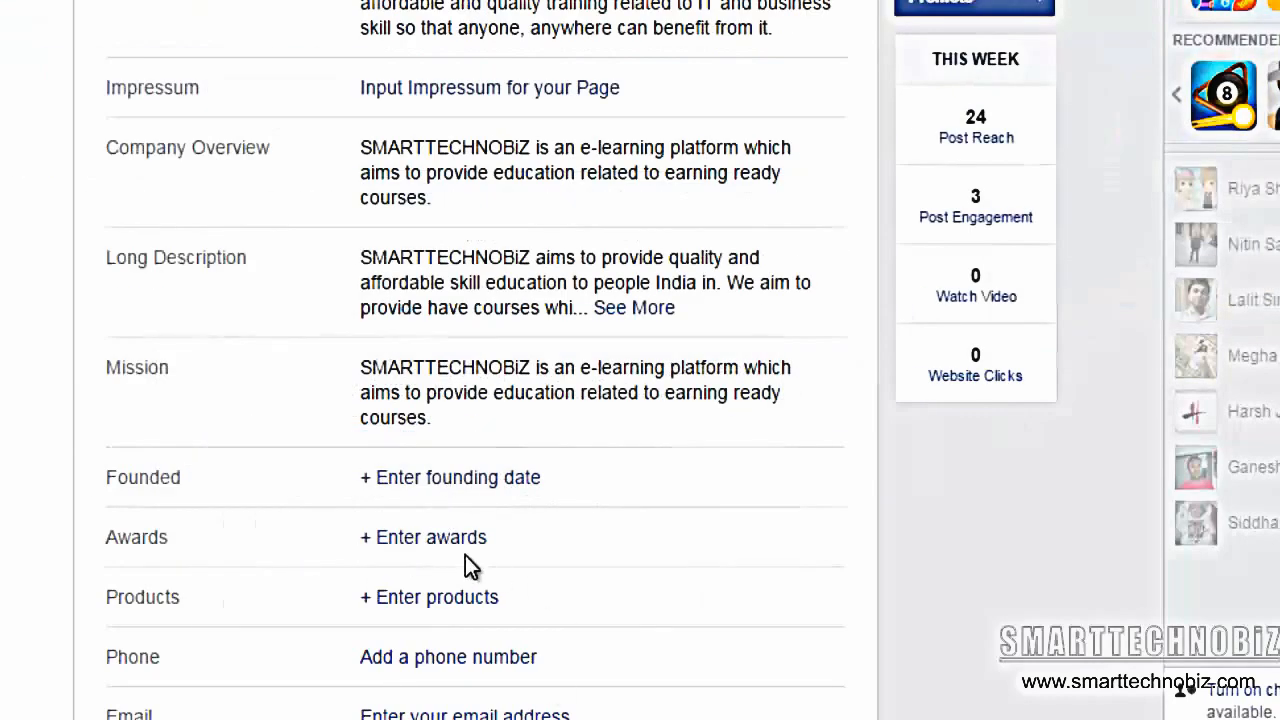
Step: Save the page's products as "Webdesiging (Throgh WordPress) Course, Facebook Marketing Course, Linux Tutorial."
left_click(445, 600)
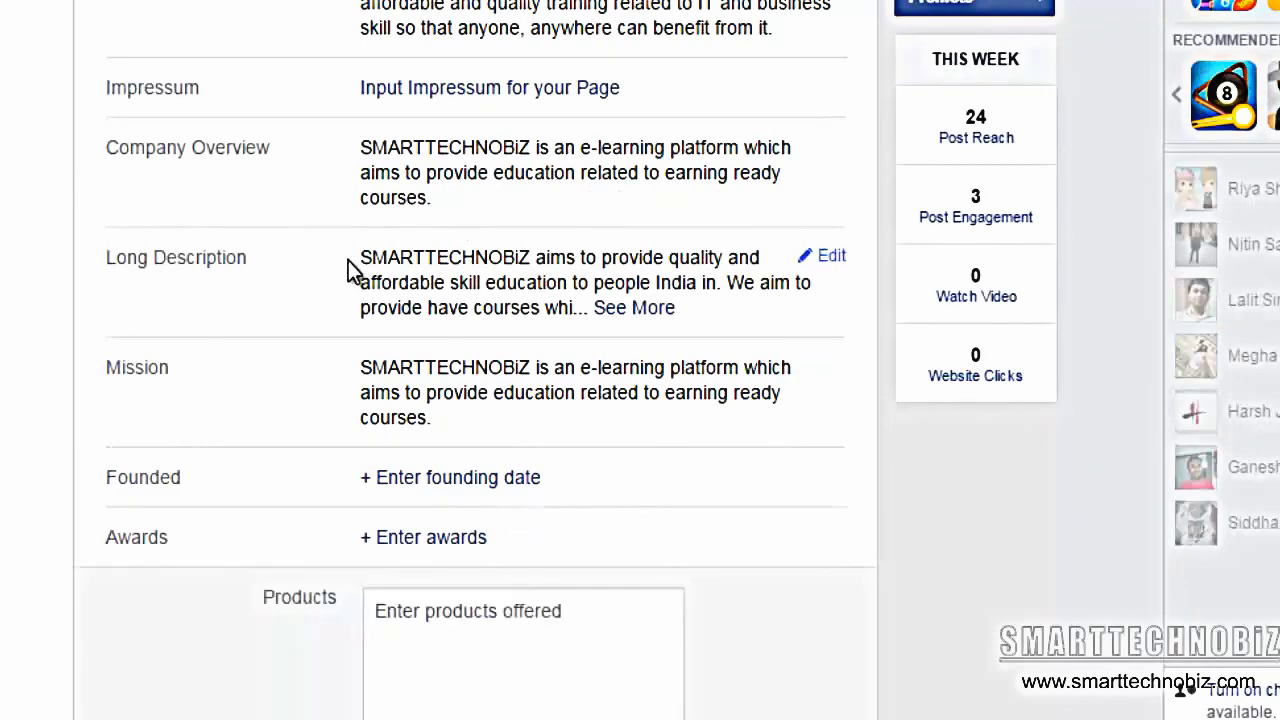
type("Webdesiging (Throgh WordPress) Course, Facebook Marketing Course, Linux Tutorial.")
scroll(805, 560, "down", 3)
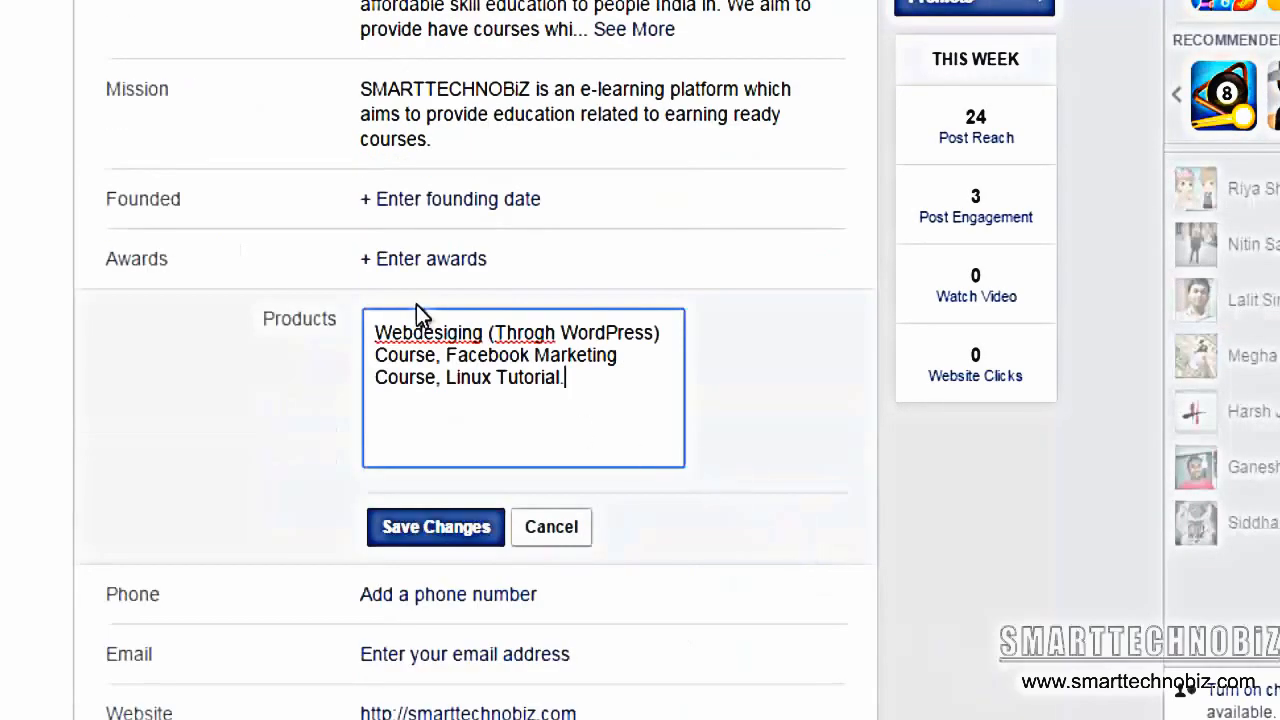
left_click(430, 524)
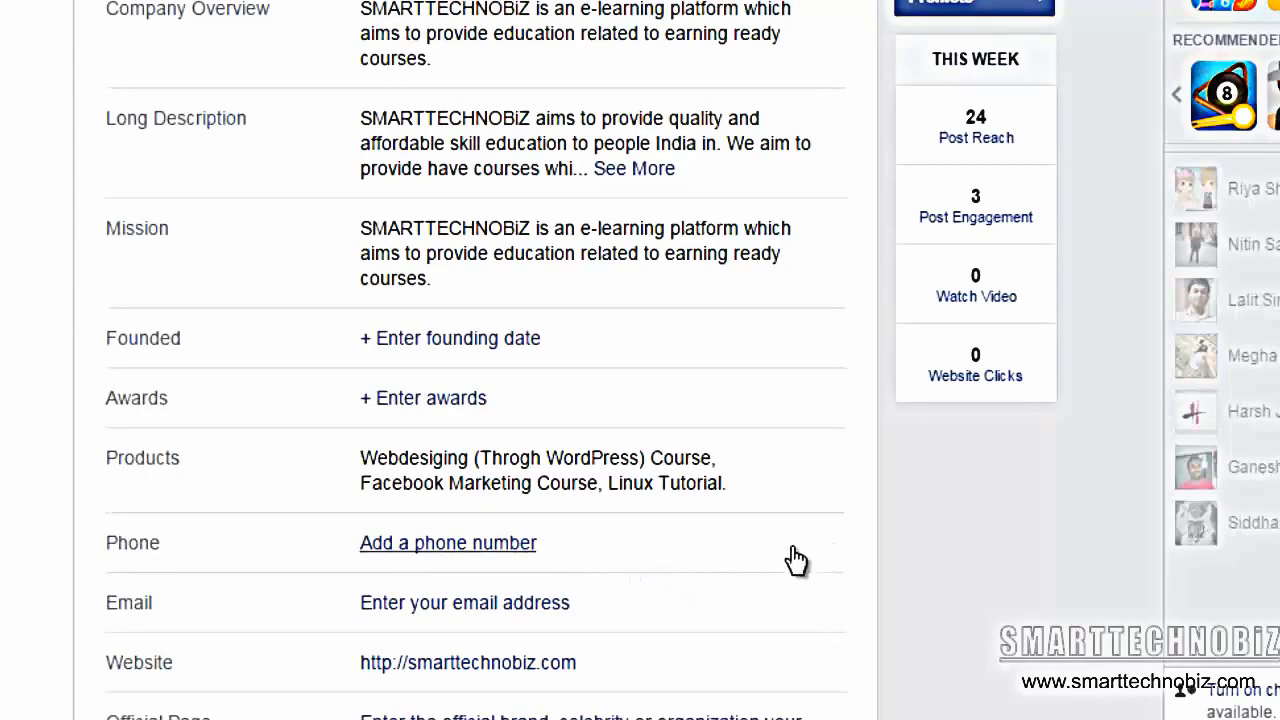
left_click(522, 548)
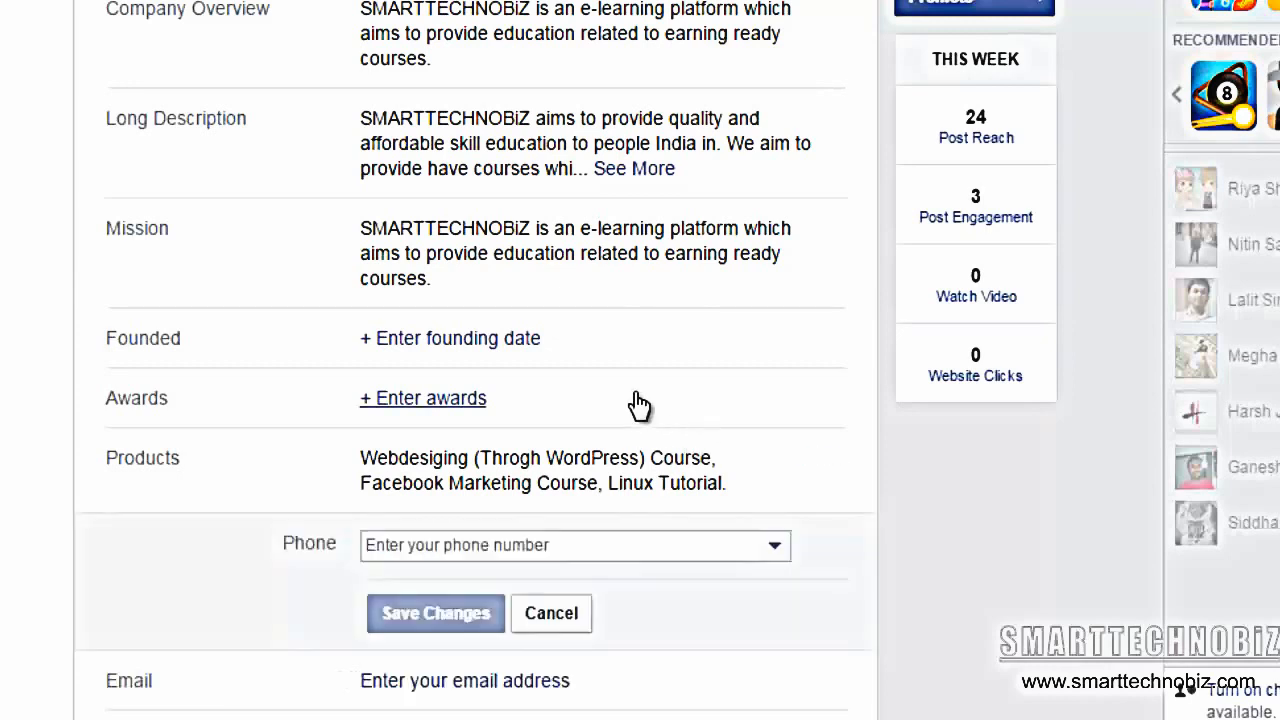
left_click(466, 550)
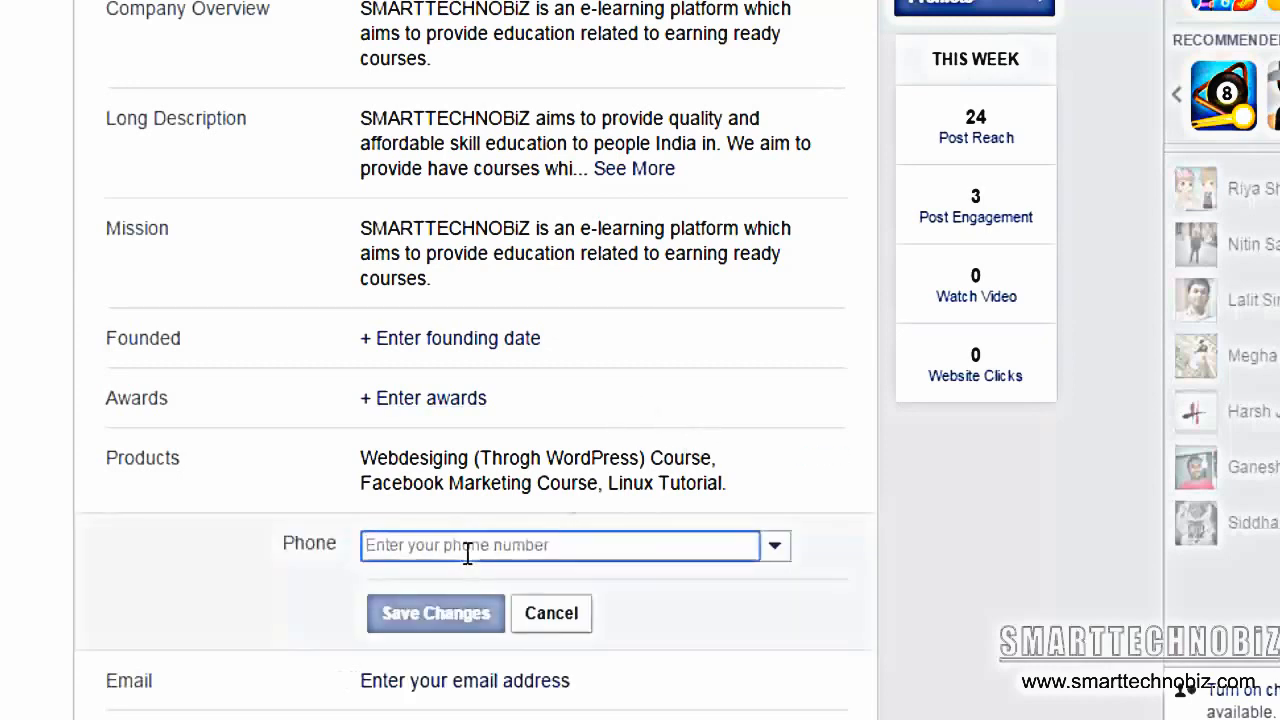
key("ctrl+v")
left_click(550, 611)
Step: Enter the business's contact e-mail address in the page info and save it
left_click(550, 608)
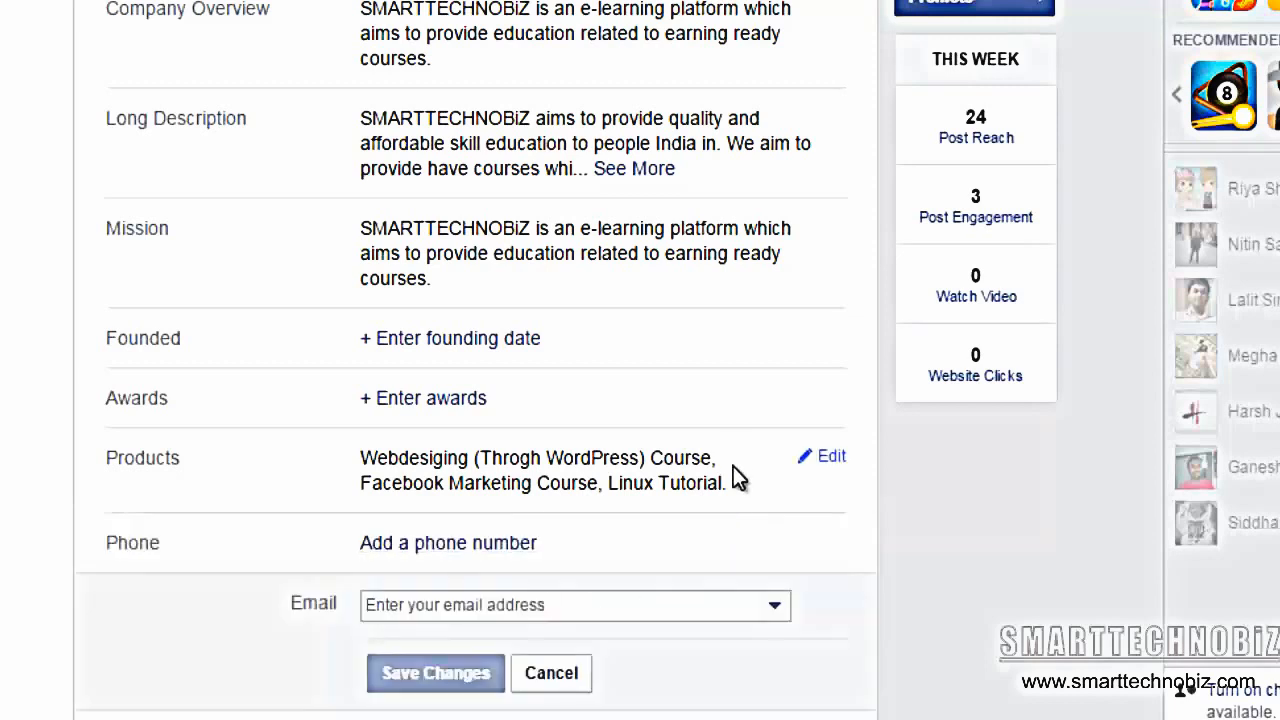
left_click(425, 603)
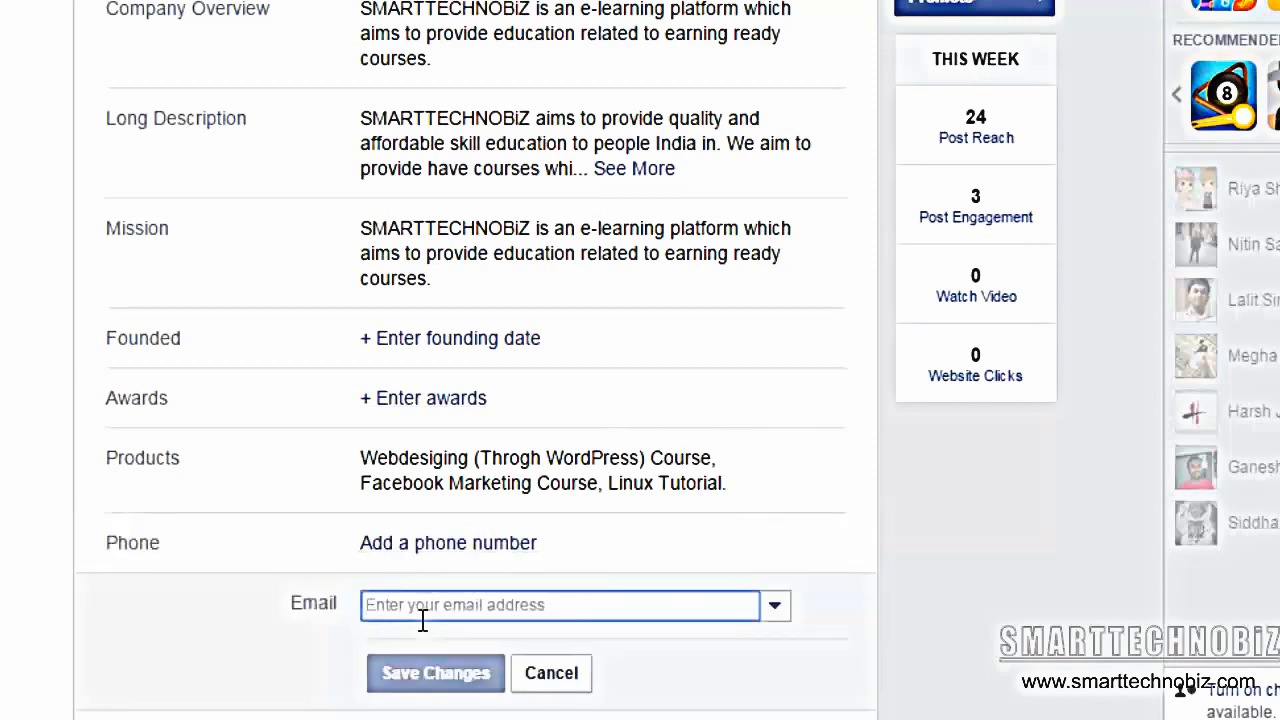
key("ctrl+v")
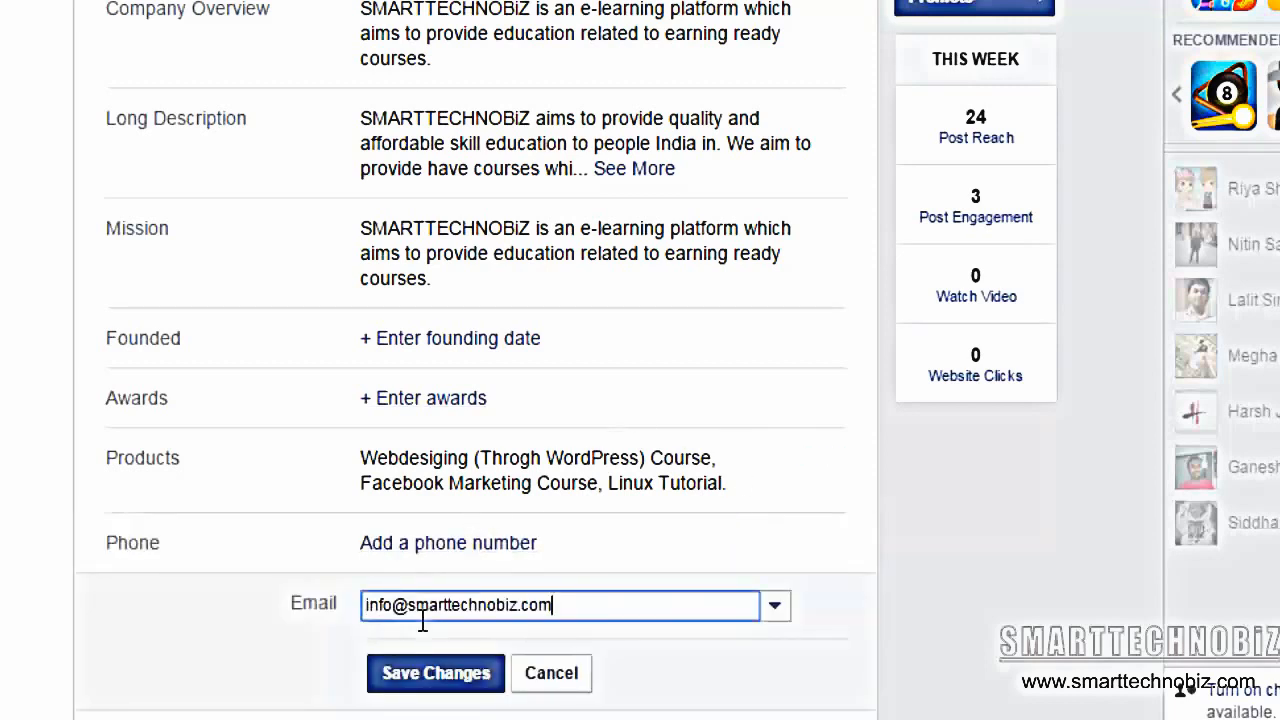
left_click(430, 673)
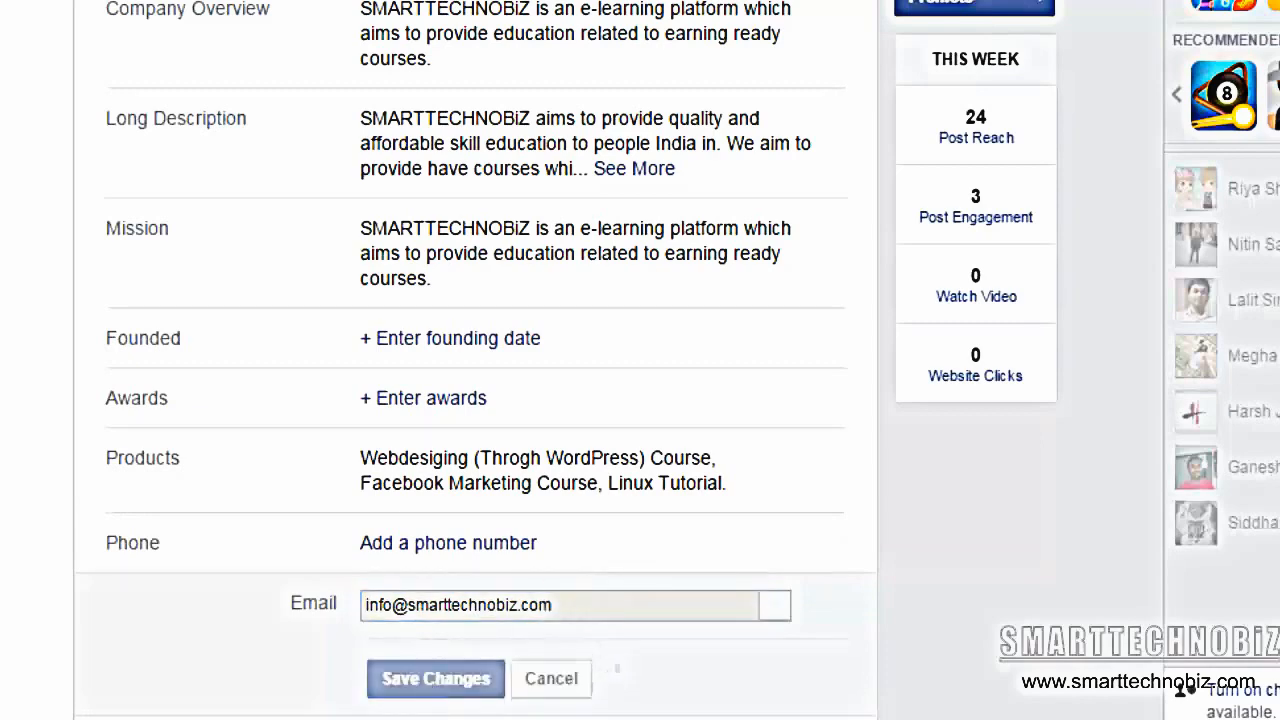
Step: Copy the phone number from the text notes and switch back to the Facebook page
key("alt+Tab")
left_click_drag(100, 88, 4, 88)
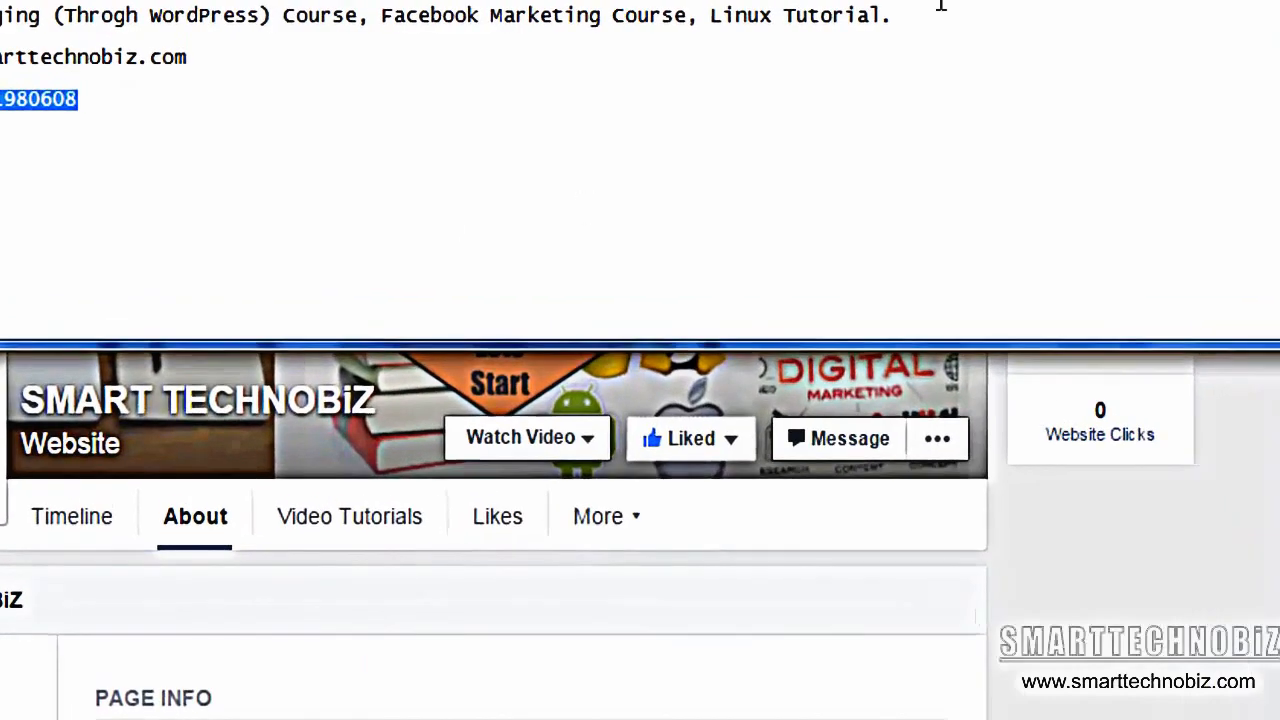
left_click(429, 457)
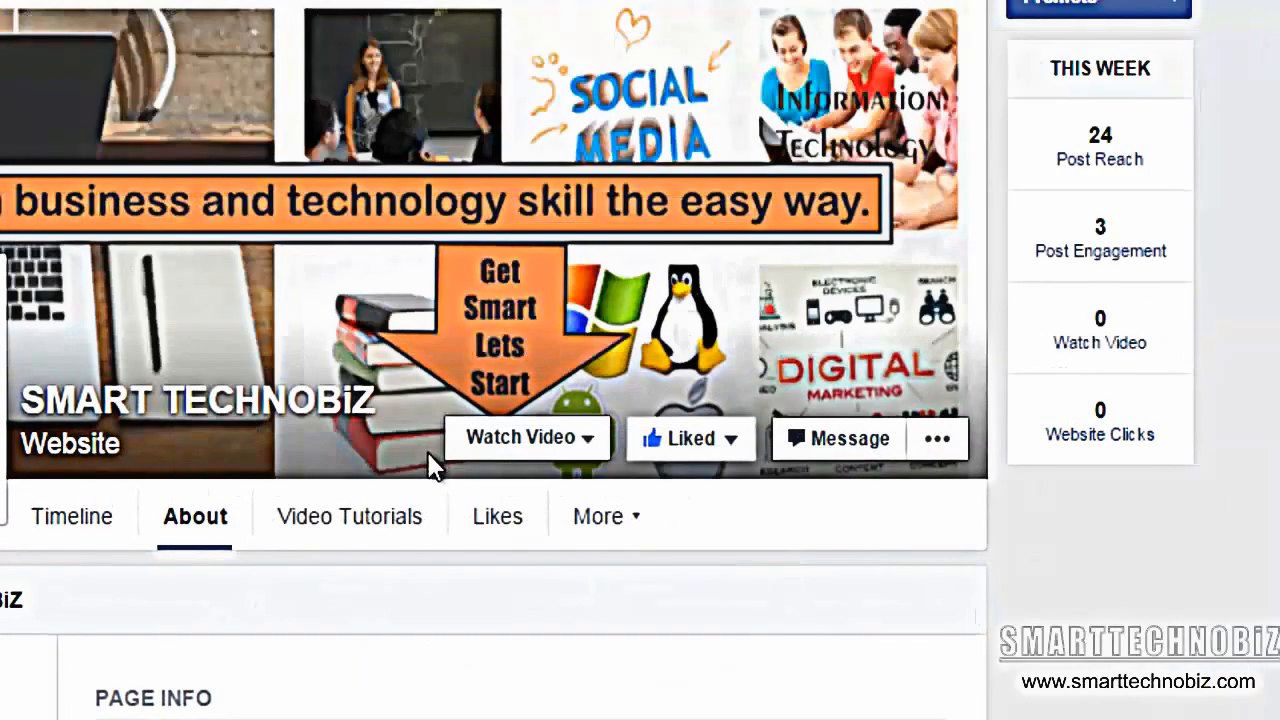
Step: Review the page info entries from the category down to the descriptions and mission
scroll(430, 470, "down", 12)
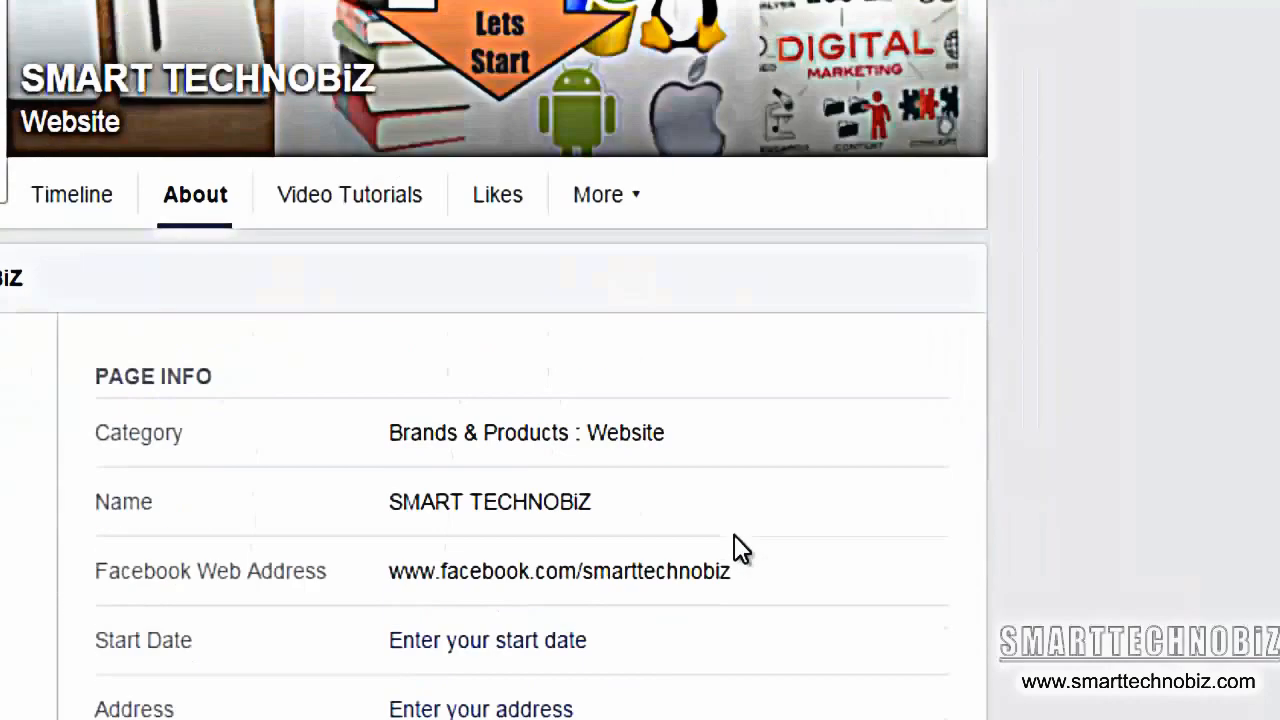
scroll(734, 535, "down", 5)
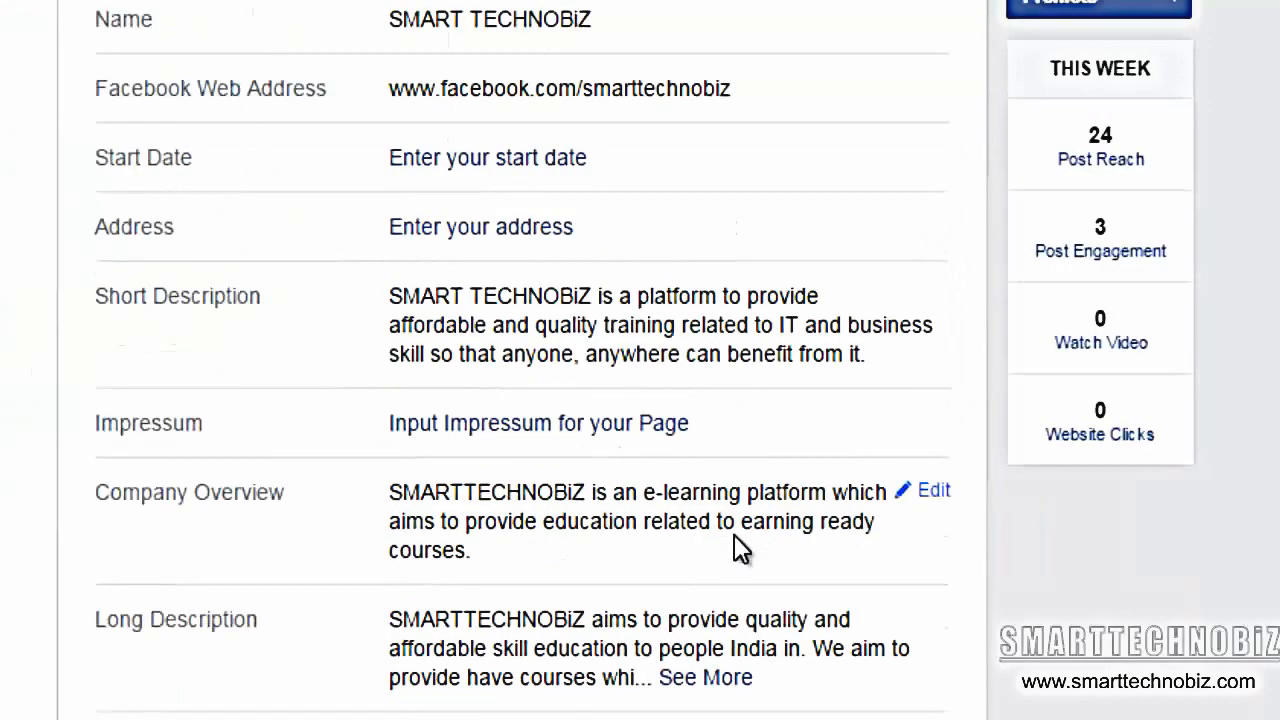
scroll(734, 535, "up", 3)
scroll(734, 533, "down", 2)
scroll(734, 548, "down", 3)
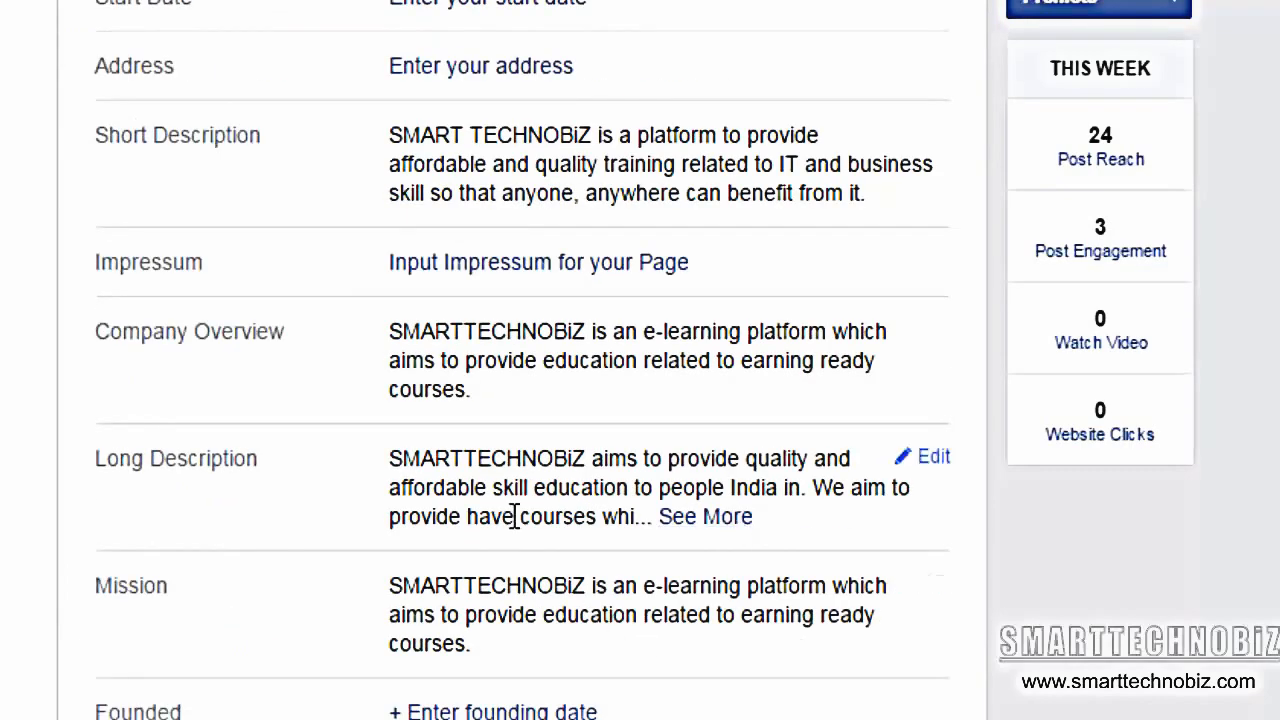
scroll(600, 420, "up", 5)
scroll(591, 349, "down", 3)
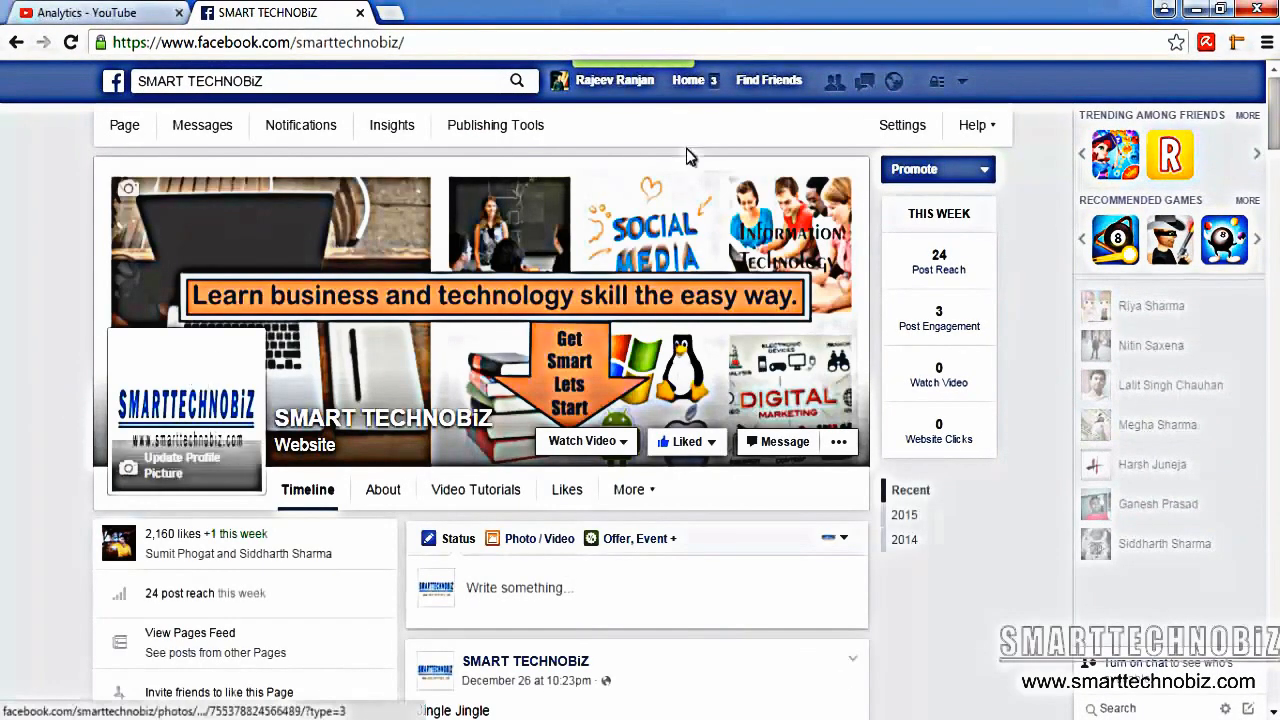
Step: Open the page's settings and examine the Messages option for private contact, closing it without saving
left_click(915, 128)
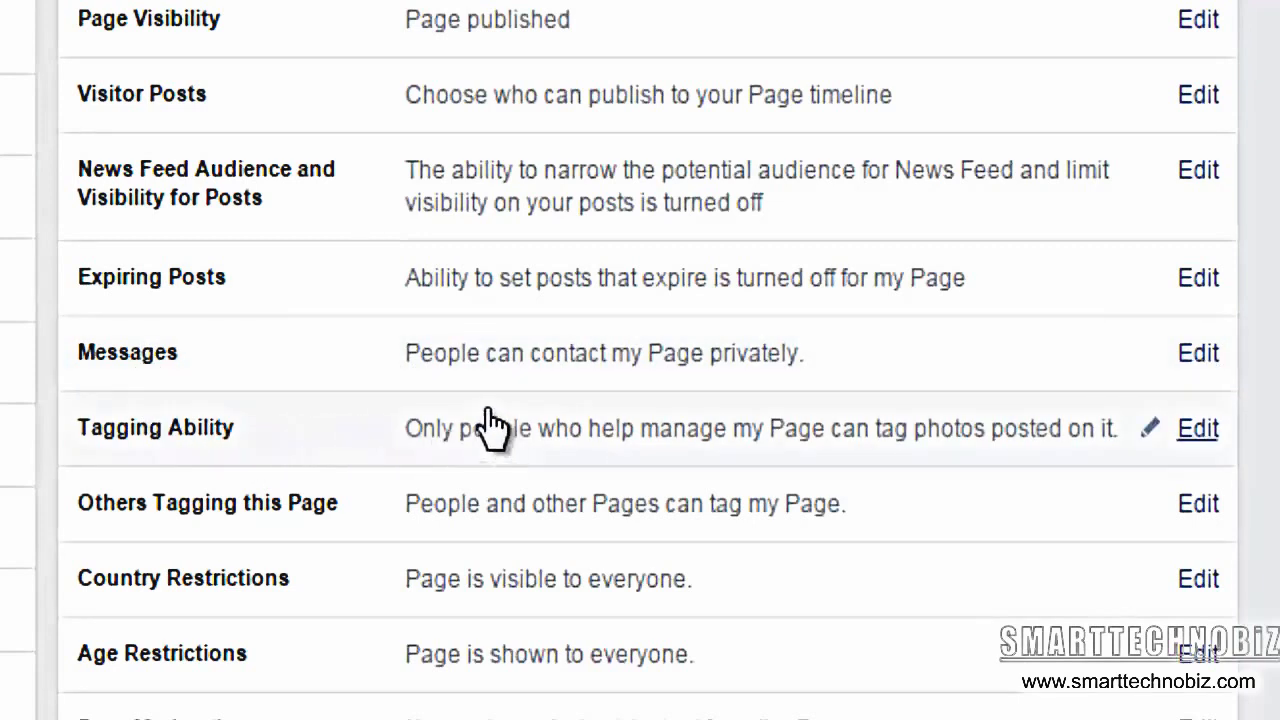
left_click(1193, 356)
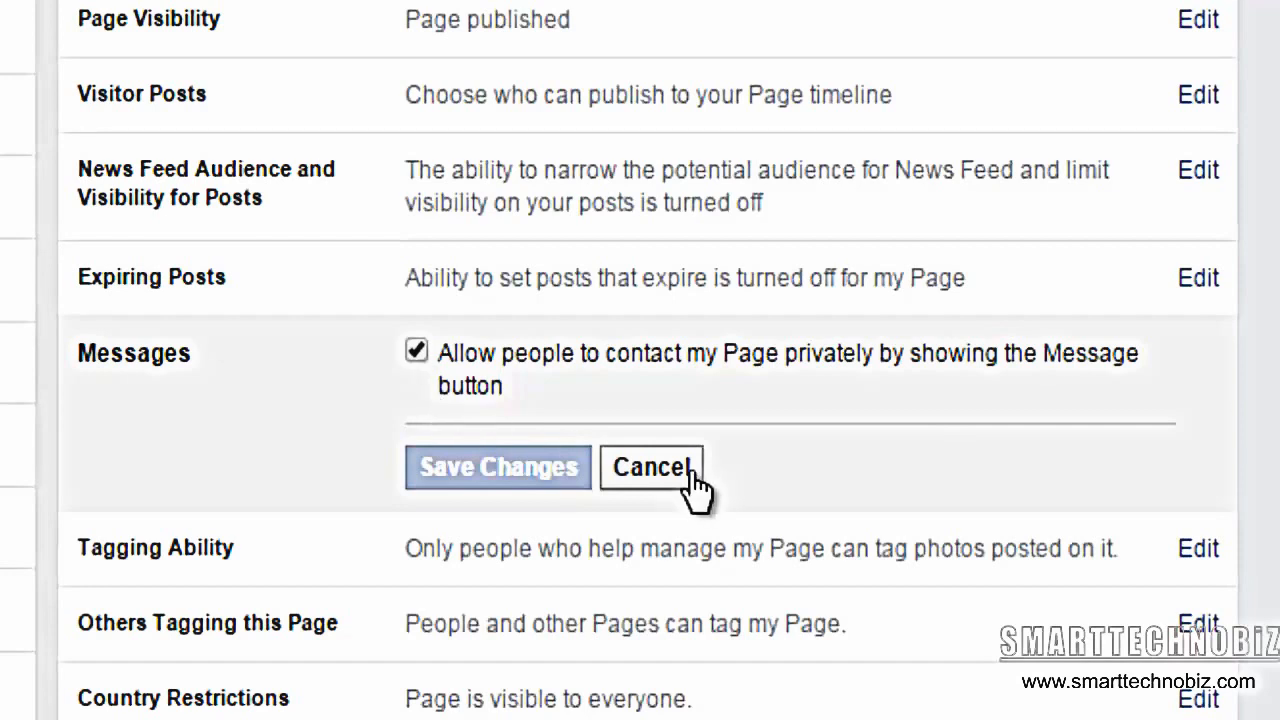
left_click(651, 468)
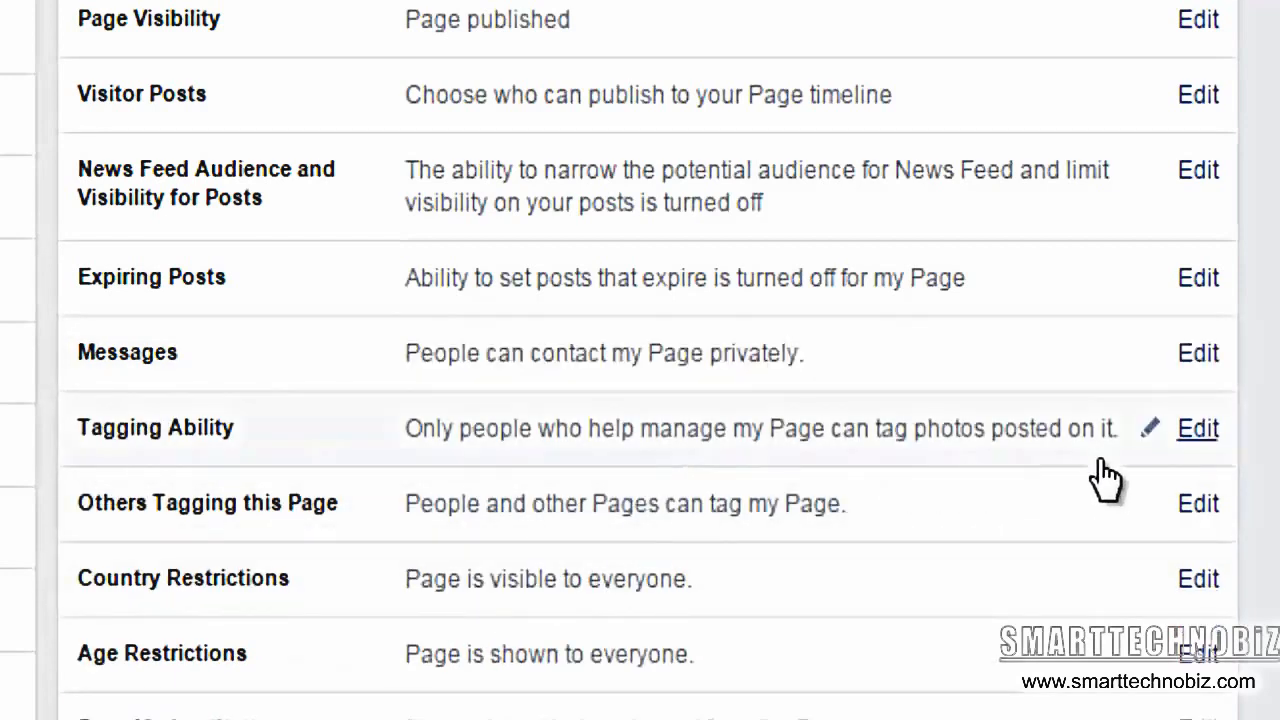
Step: Allow others to tag photos and videos published by SMART TECHNOBiZ under Tagging Ability and save the change
left_click(1195, 429)
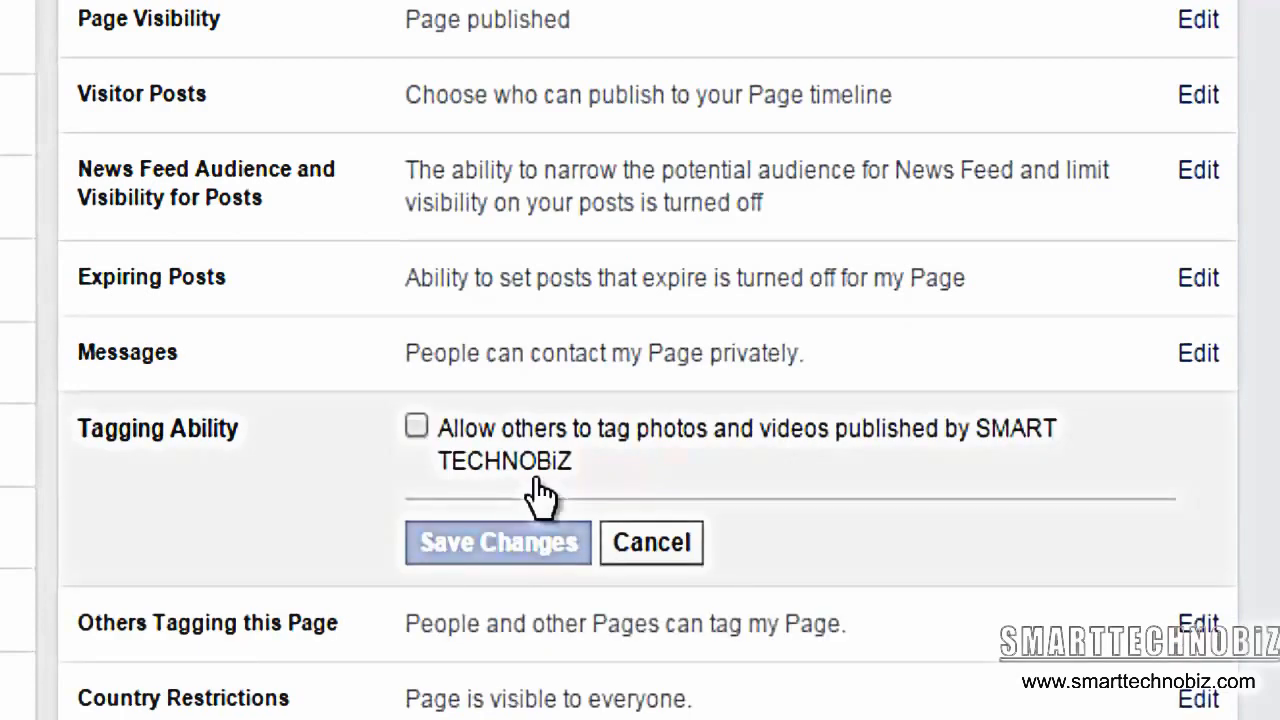
left_click(415, 431)
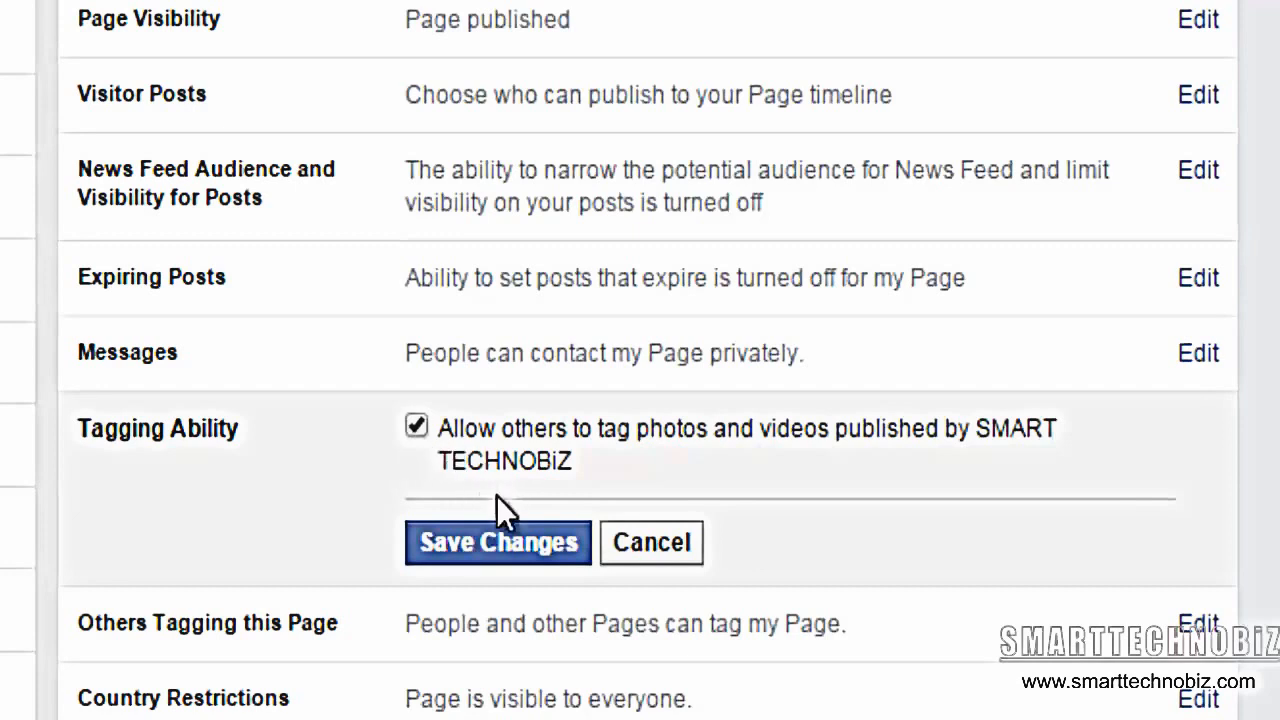
left_click(485, 546)
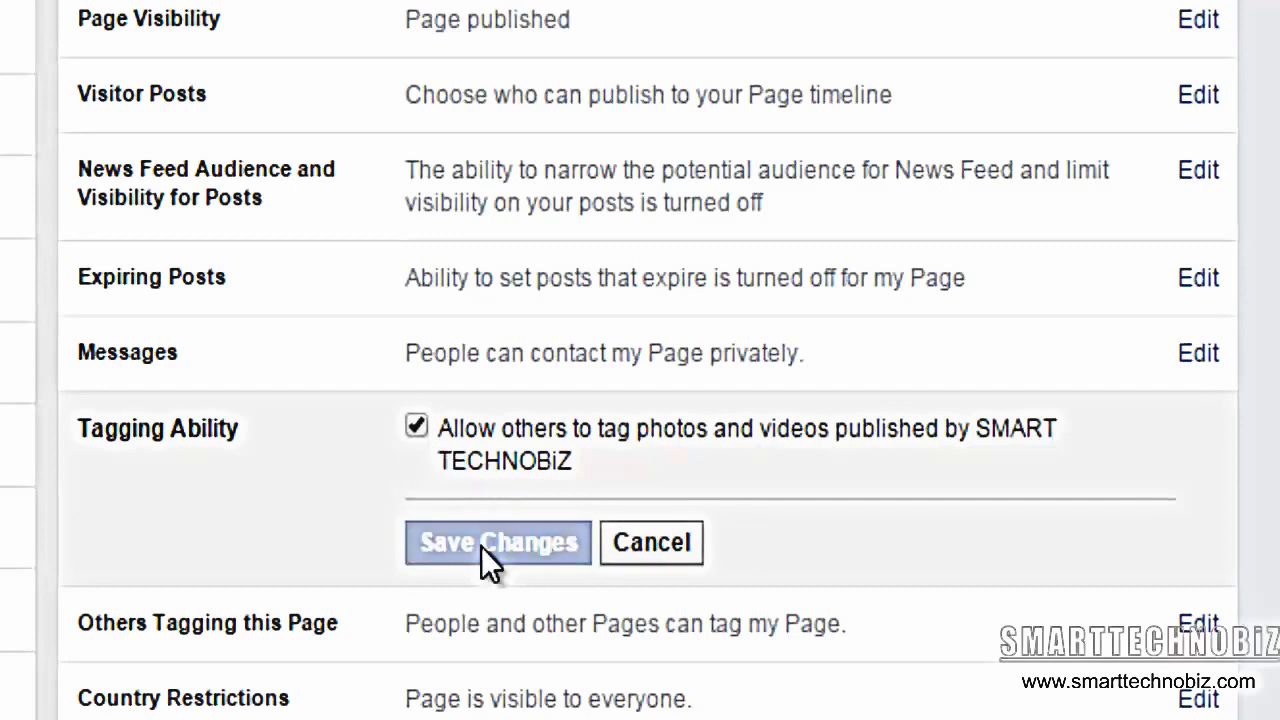